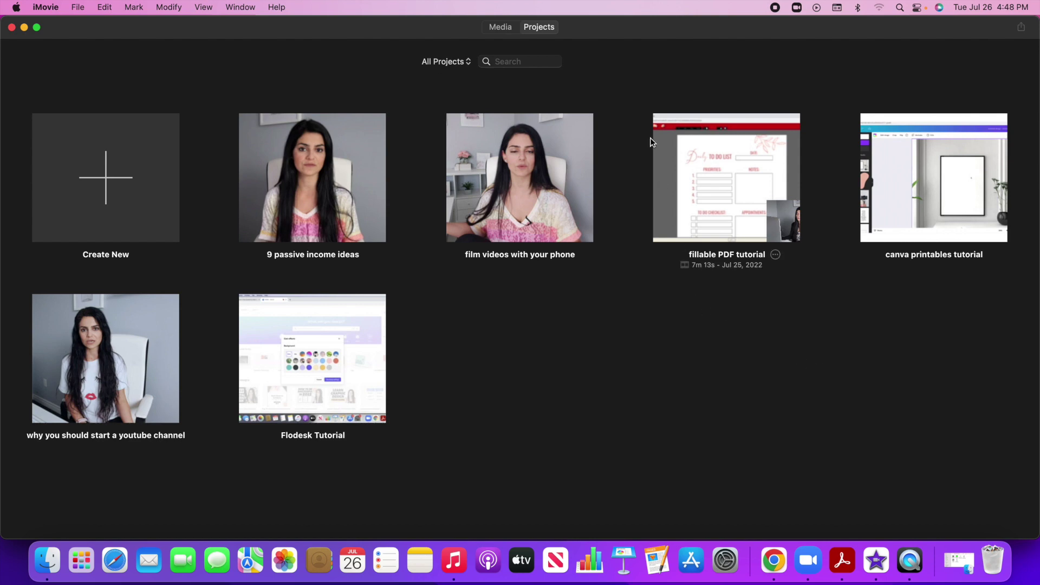
Create a new, empty movie project named My Movie 5 from the Projects view
left_click(551, 28)
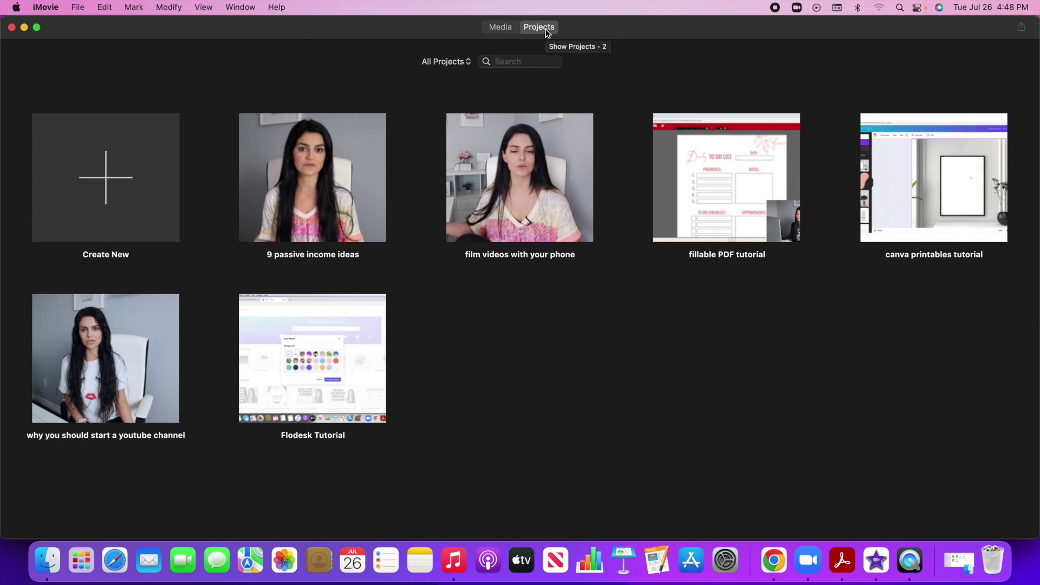
left_click(132, 182)
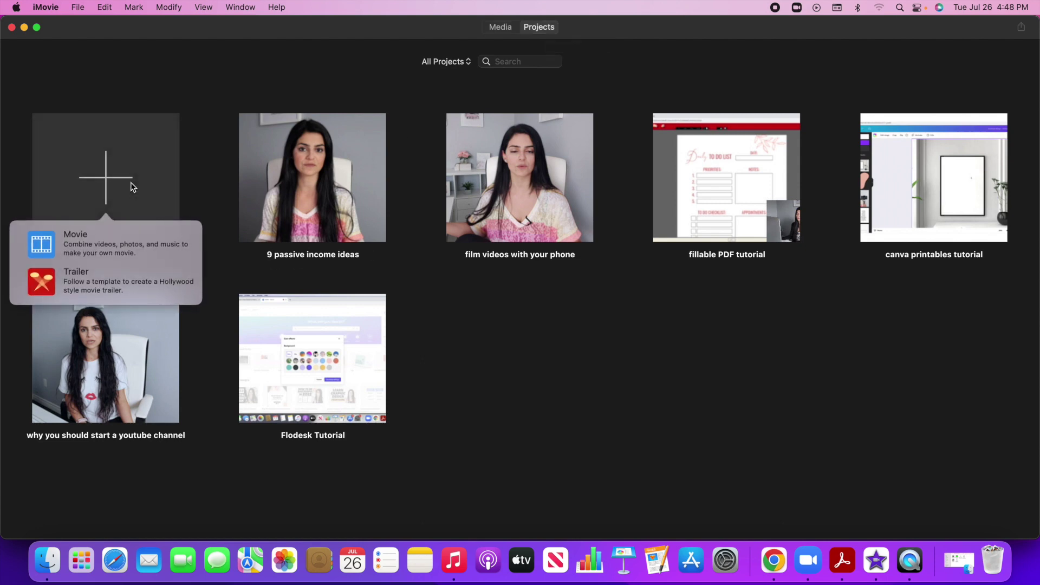
left_click(86, 238)
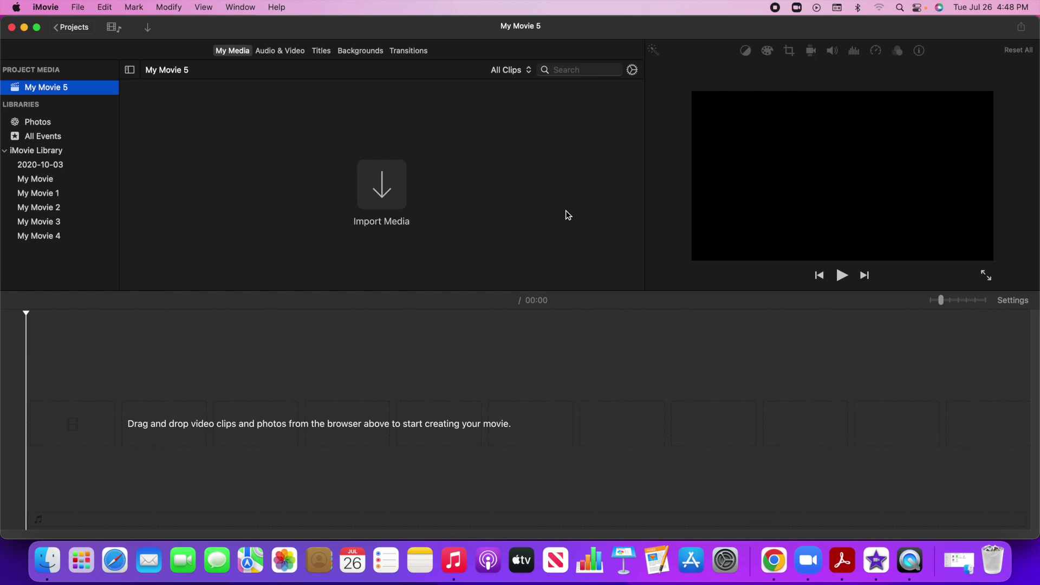
Restore the minimized Finder window showing the 'media for imovie tutorial' folder
left_click(566, 211)
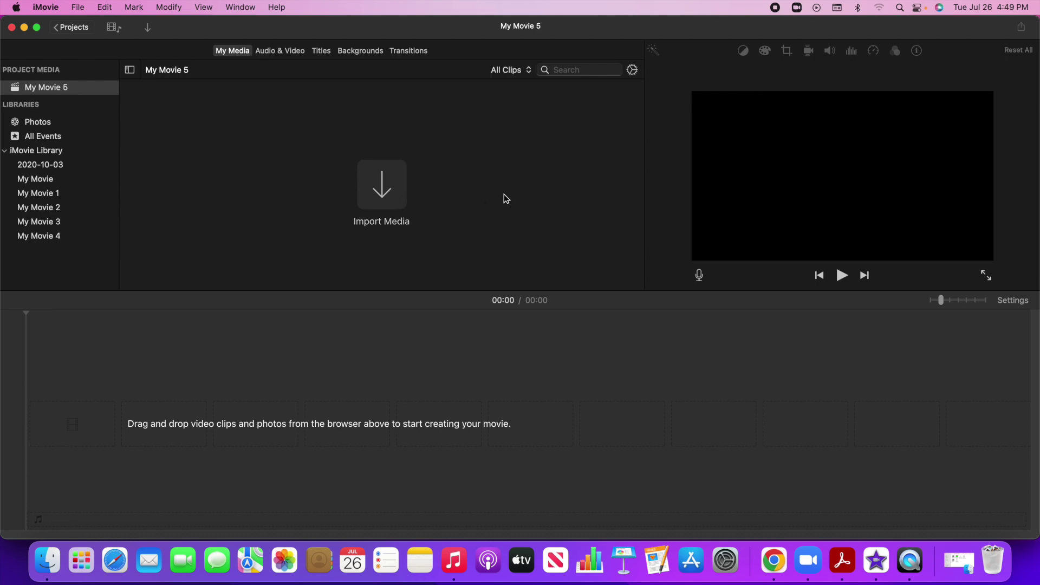
left_click(960, 563)
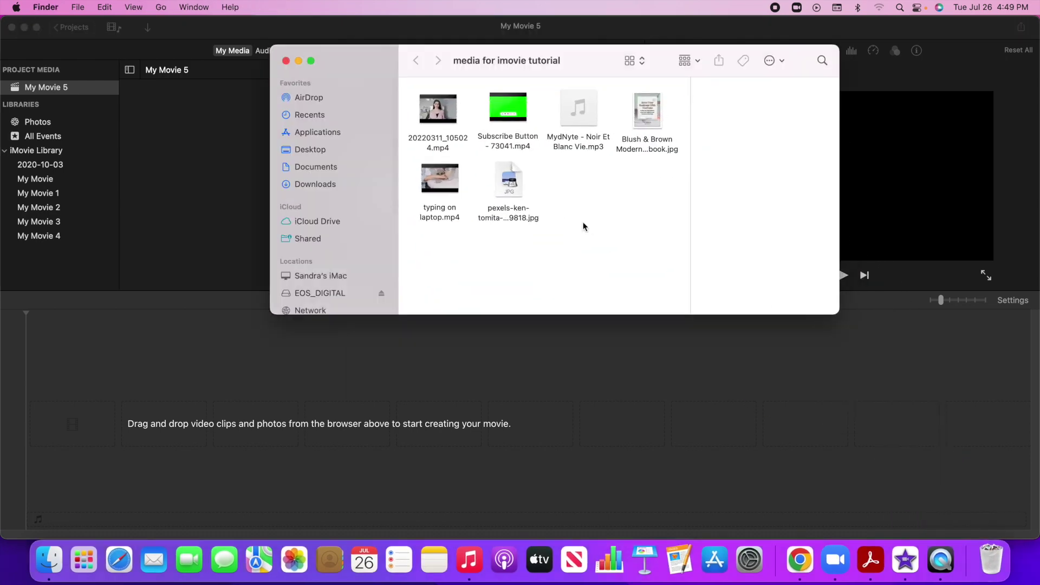
Drag all six tutorial media files from Finder into the My Movie 5 media browser
left_click_drag(573, 52, 681, 77)
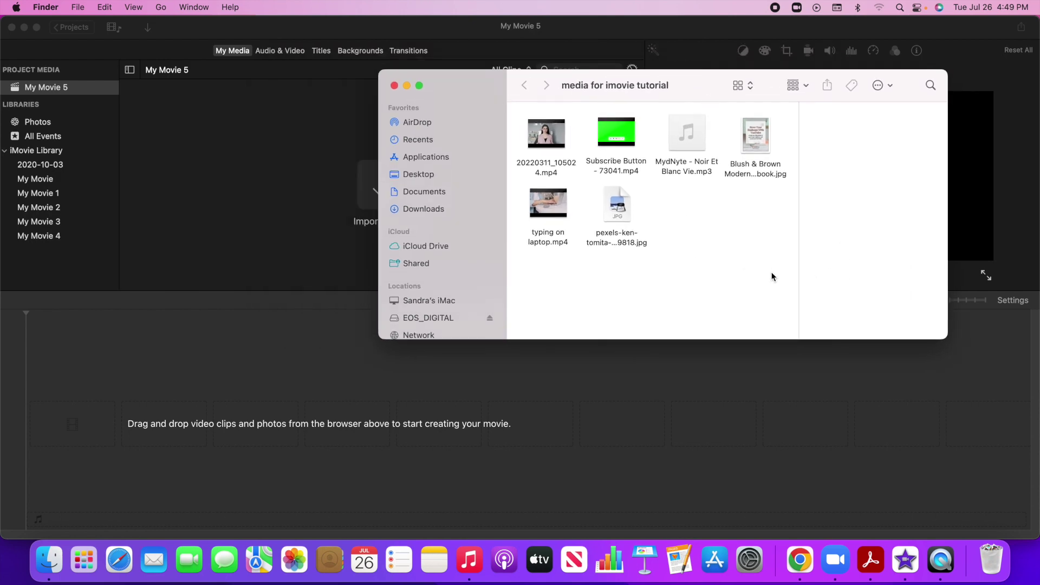
left_click_drag(774, 278, 226, 158)
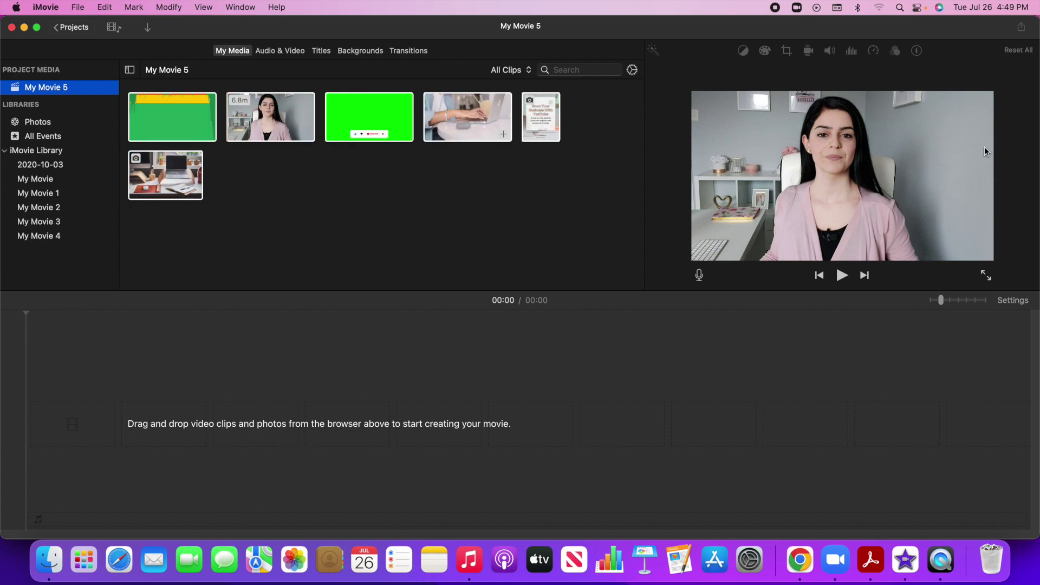
left_click(246, 137)
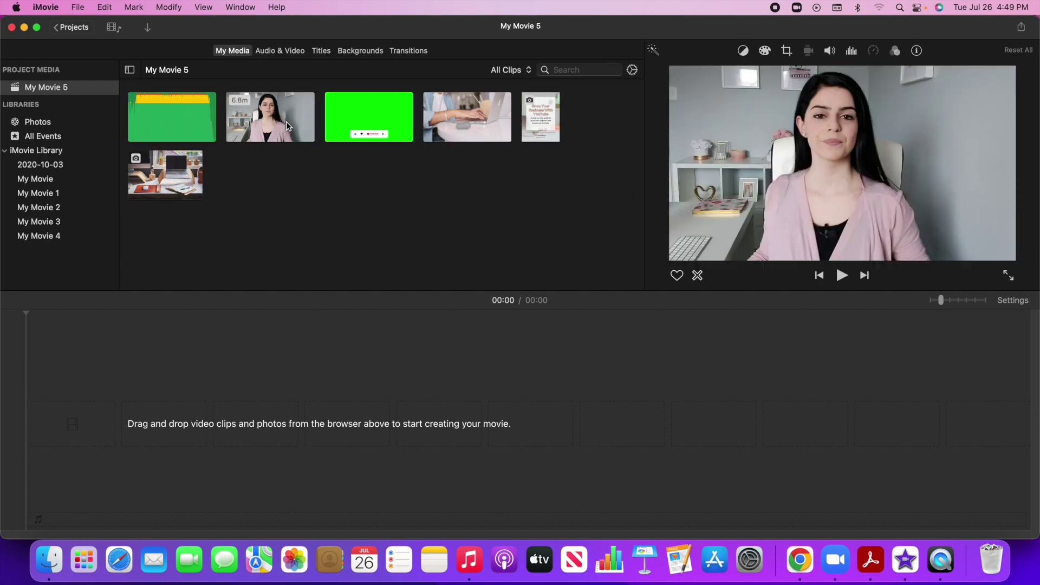
Put the 6:49 talking-head clip on the timeline and zoom it to fill the width
left_click_drag(278, 129, 98, 399)
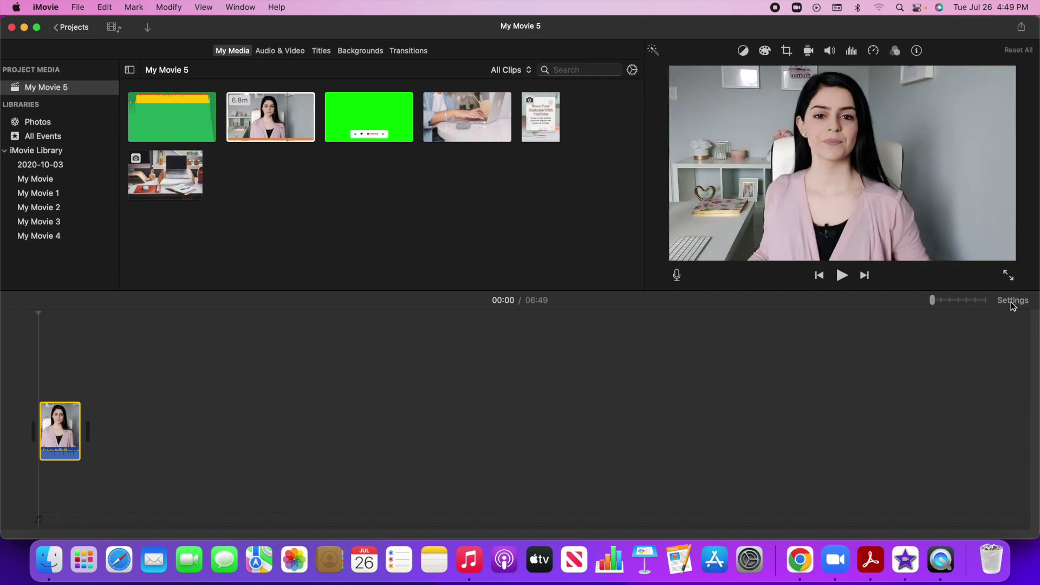
left_click(949, 301)
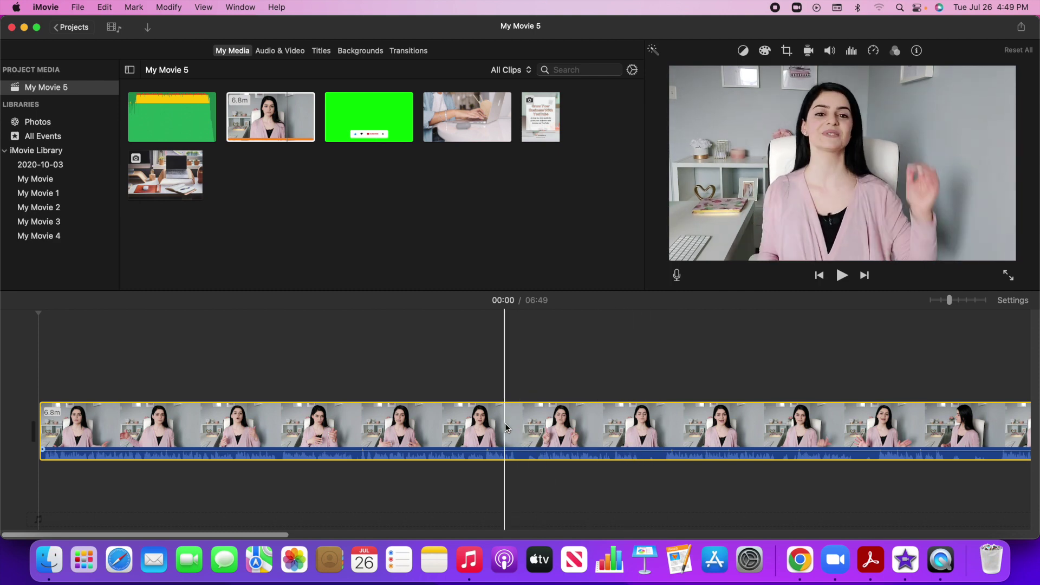
left_click(38, 374)
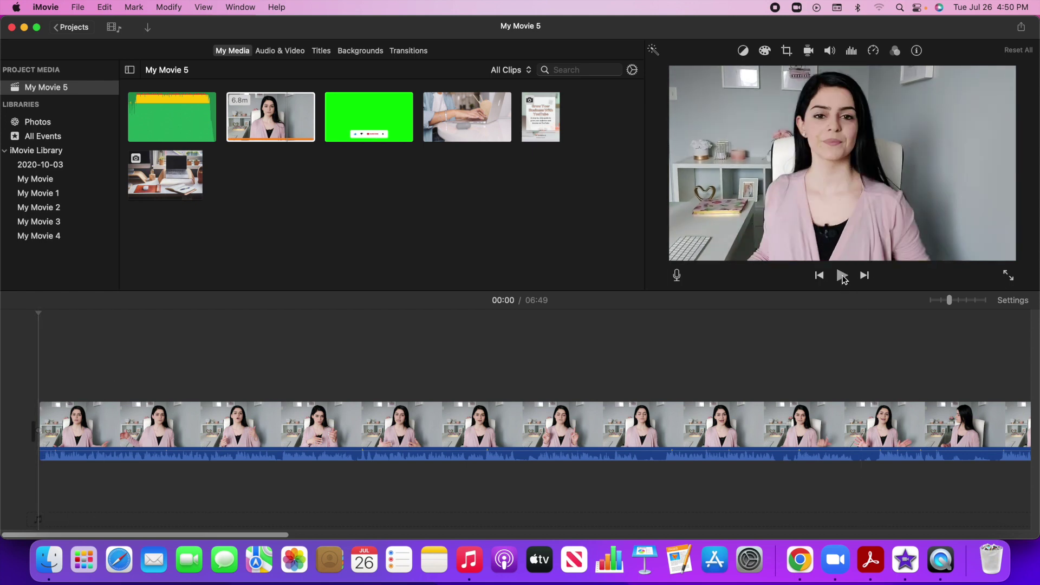
left_click(843, 277)
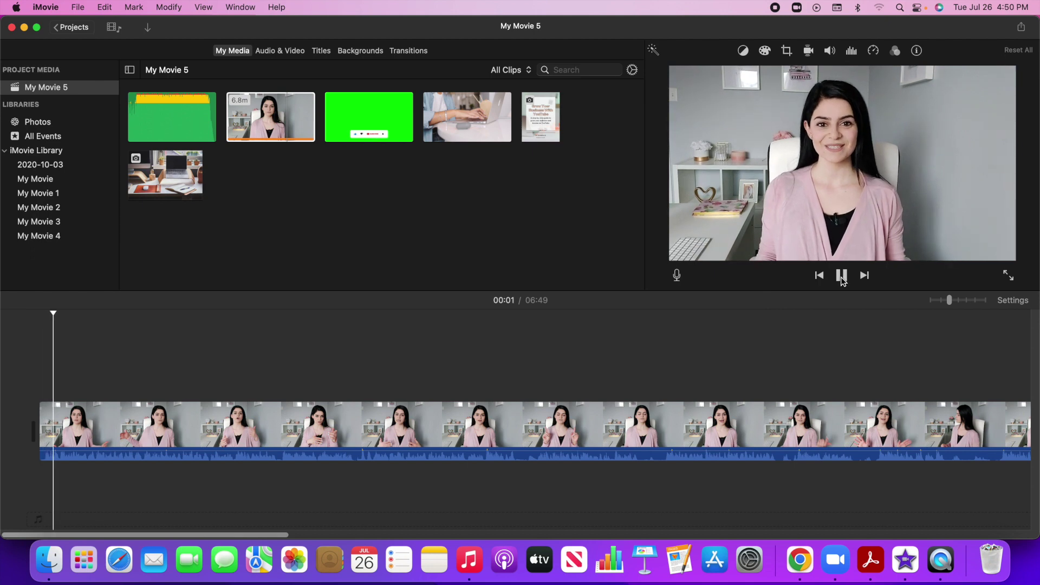
left_click(843, 276)
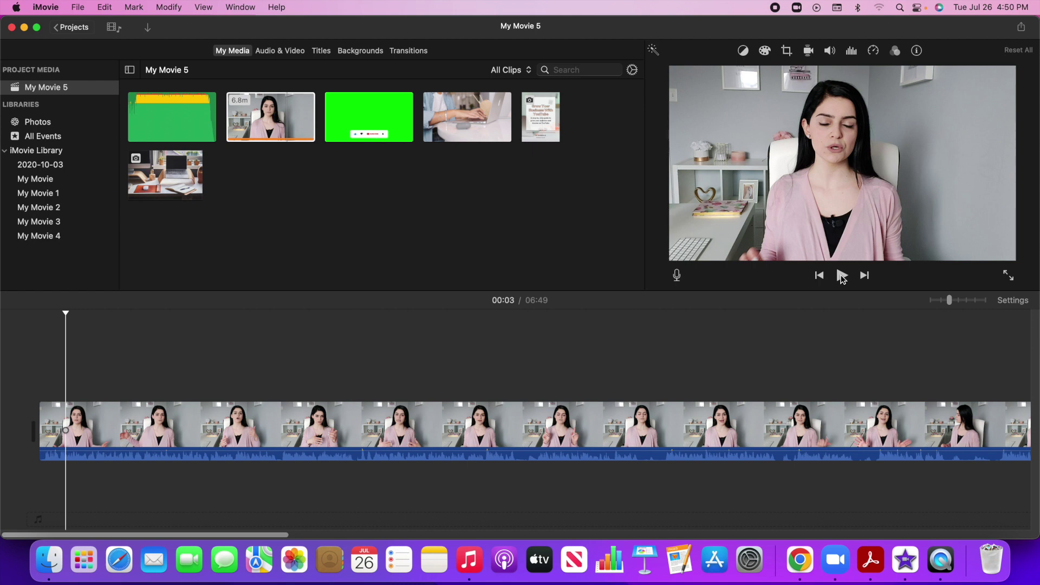
left_click(842, 276)
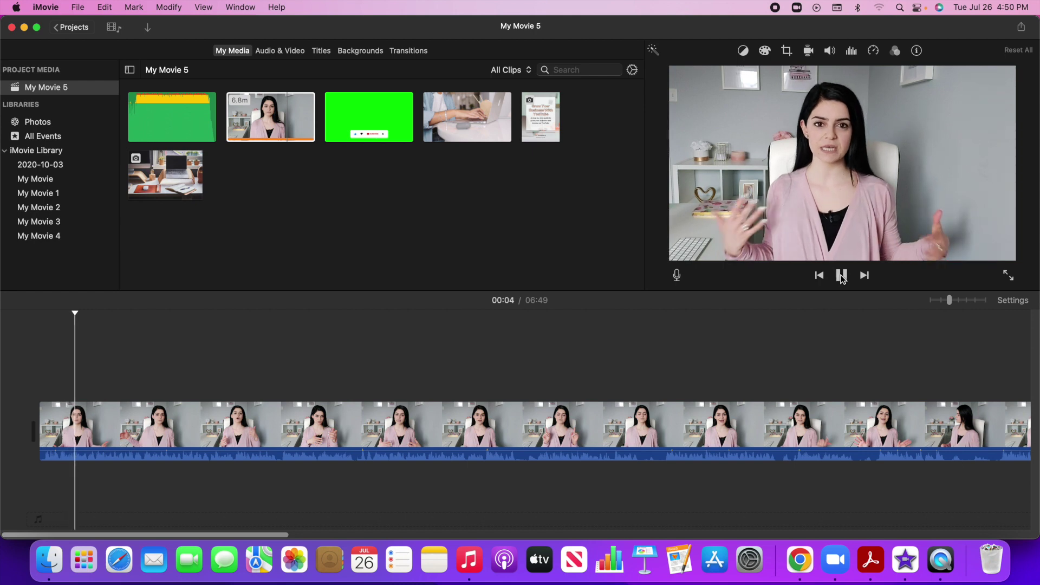
left_click(842, 276)
left_click(843, 276)
left_click(843, 277)
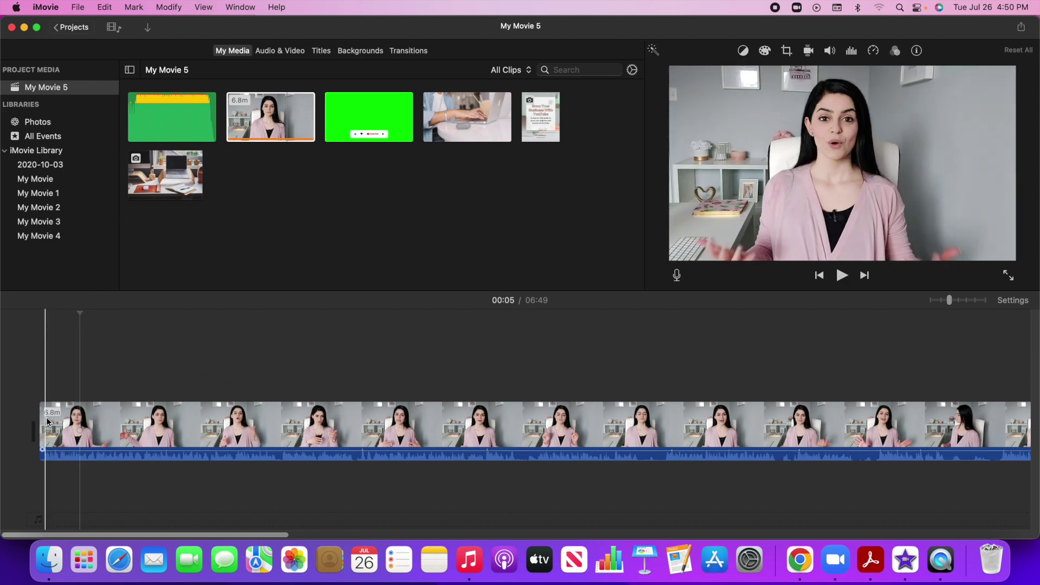
left_click(47, 423)
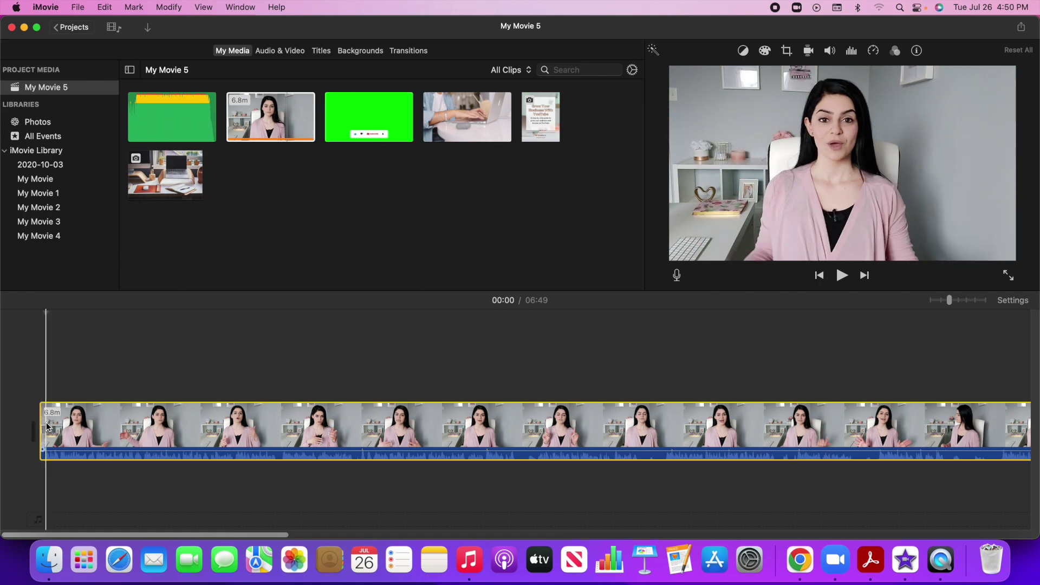
right_click(48, 427)
Delete the opening 0.9 seconds and a 3.2-second piece at 01:11, then mark 00:06
left_click(84, 391)
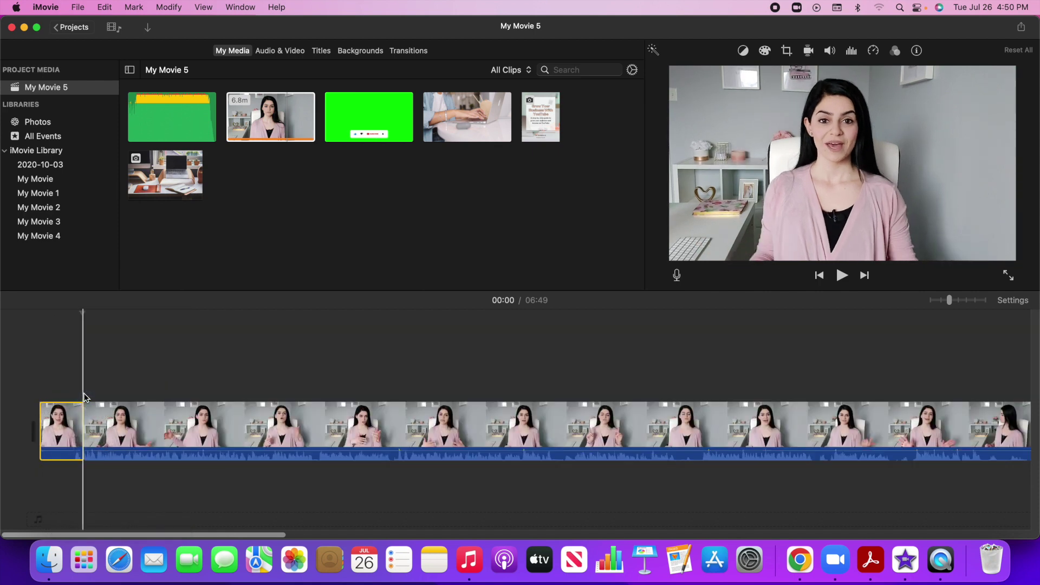
key("Delete")
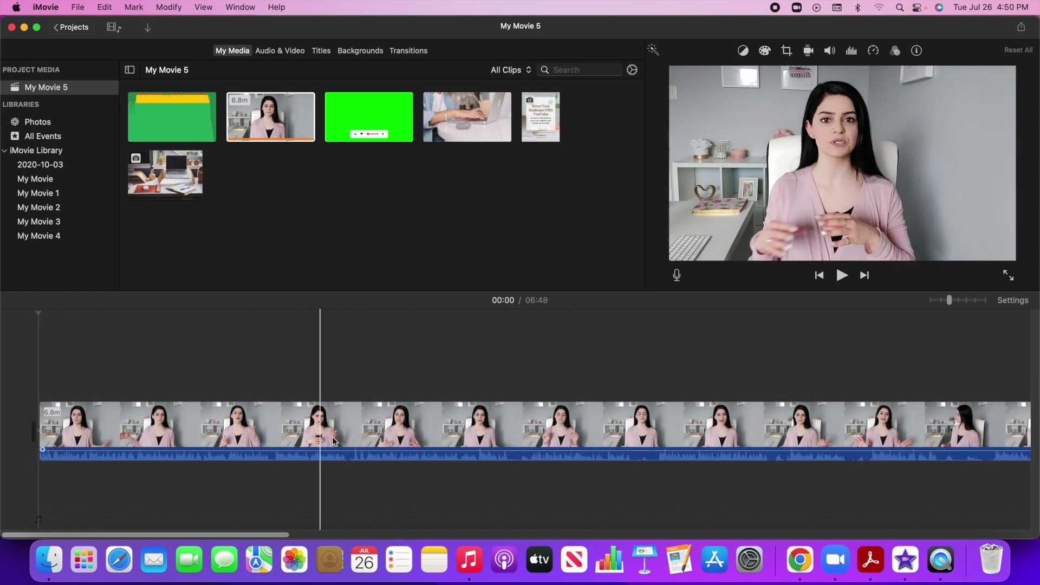
left_click(632, 426)
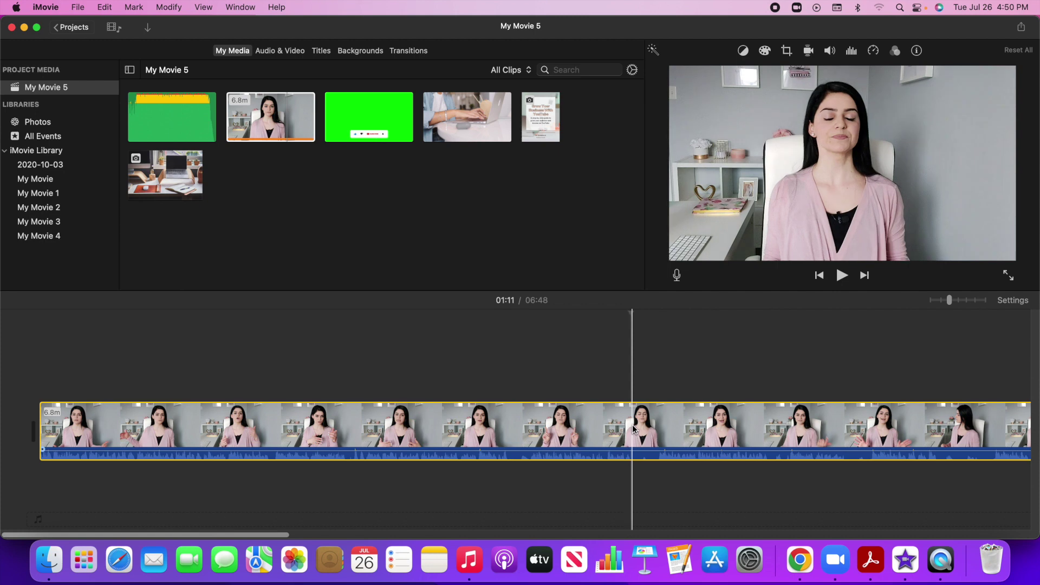
key("super+b")
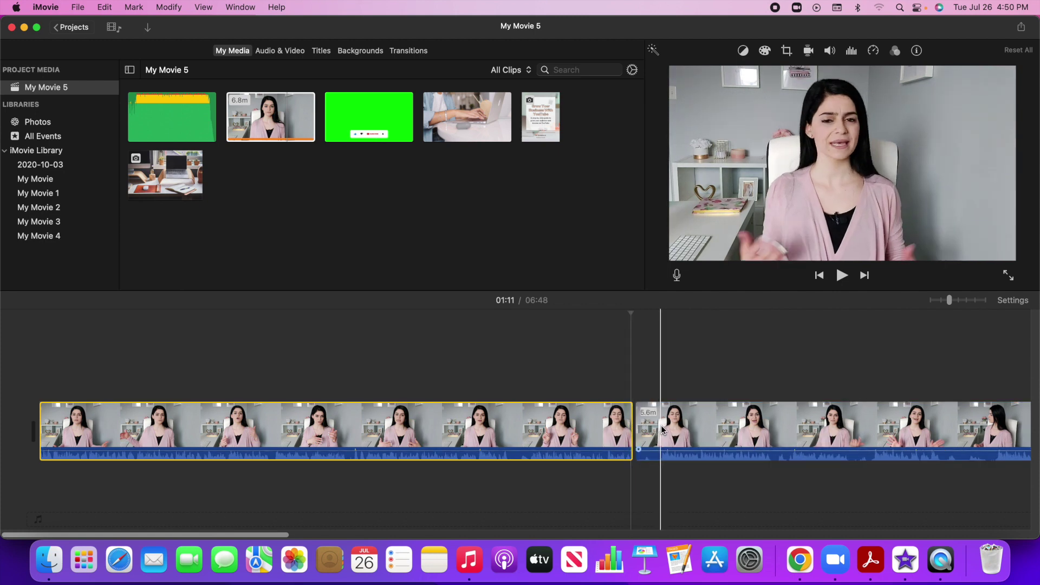
key("super+b")
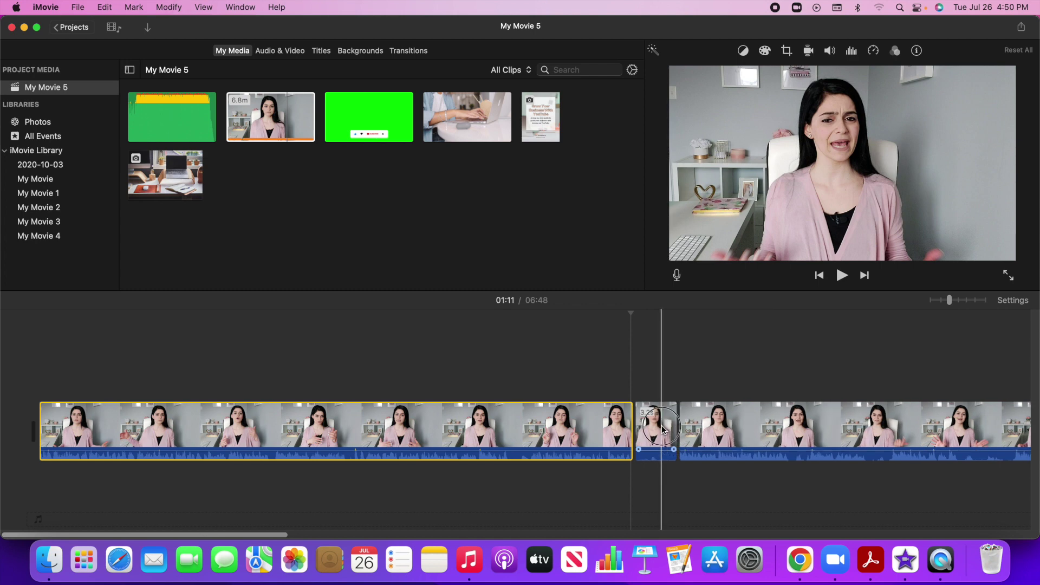
left_click(662, 428)
key("Delete")
left_click(90, 428)
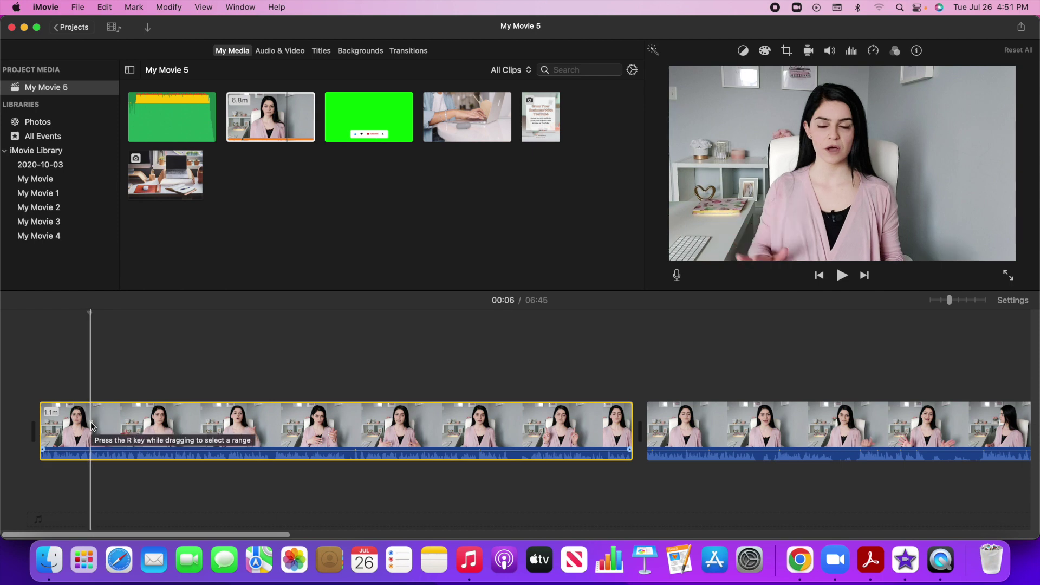
right_click(90, 426)
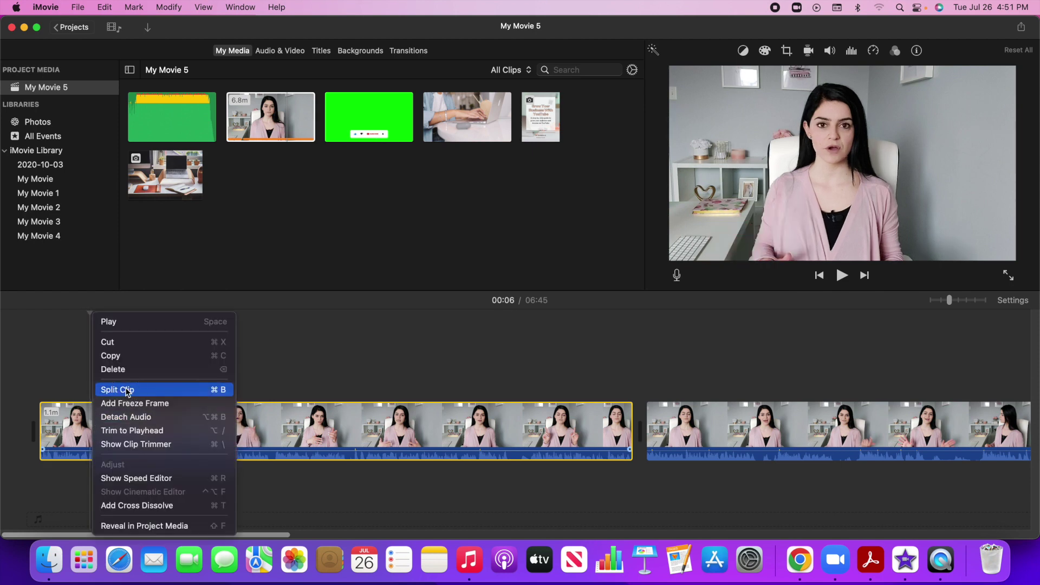
Split the first clip at 00:06 and 00:27 and select the section between them
left_click(126, 390)
left_click(272, 419)
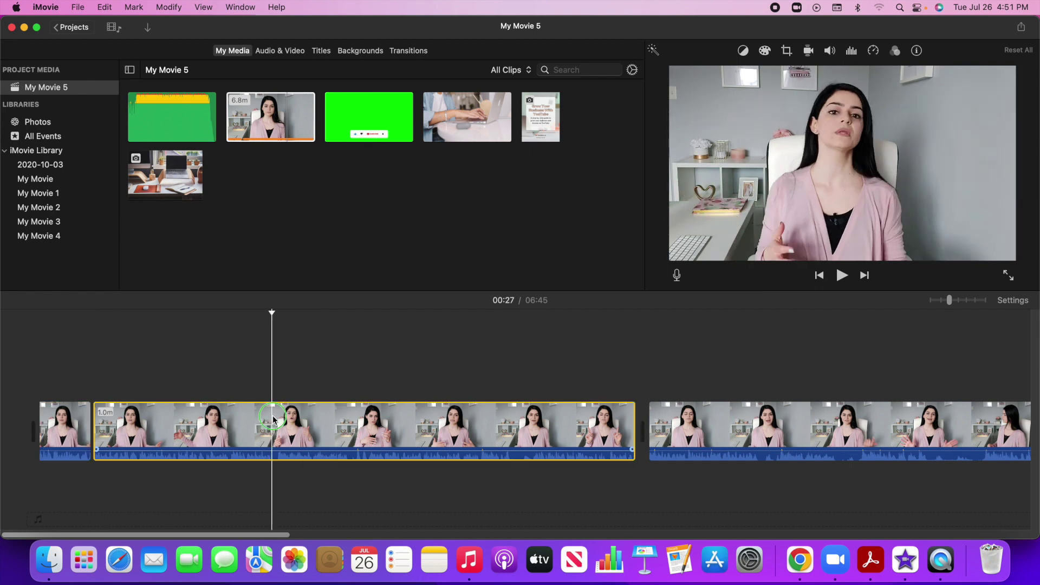
right_click(273, 418)
left_click(287, 390)
left_click(171, 425)
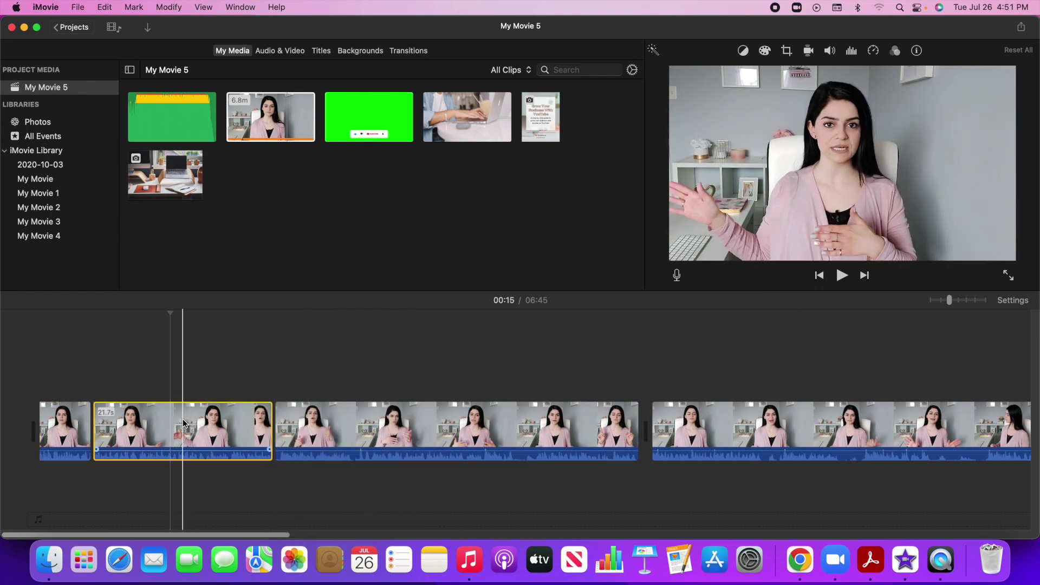
Crop the 00:06–00:27 section with Crop to Fill, framed closer on the speaker
left_click(787, 51)
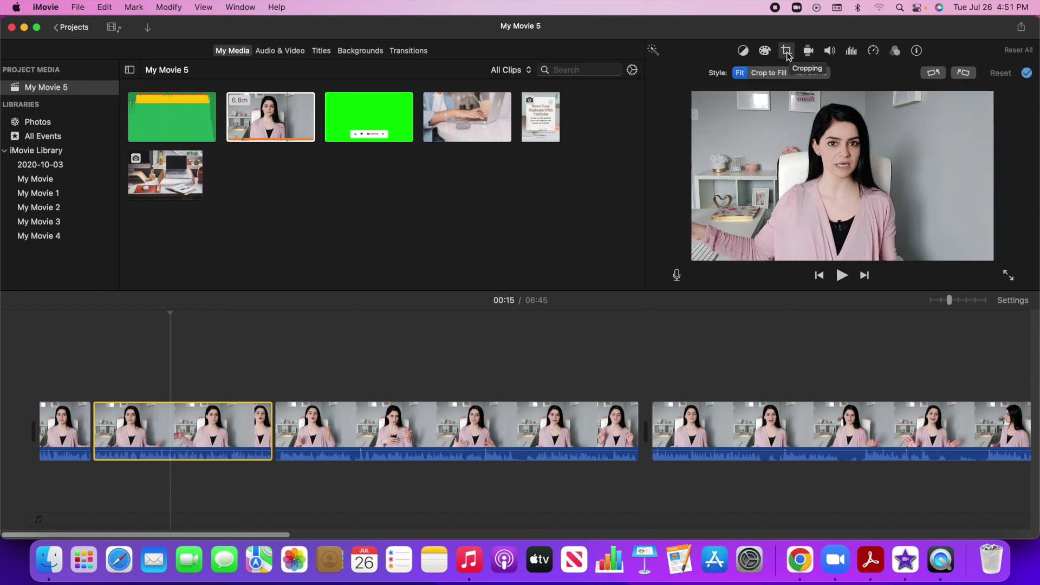
left_click(770, 76)
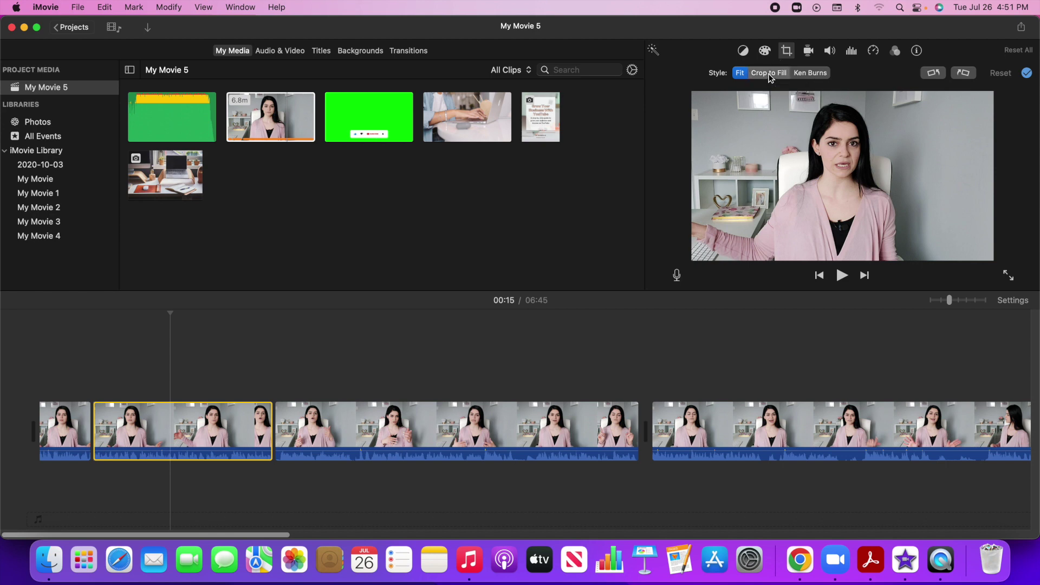
left_click(694, 263)
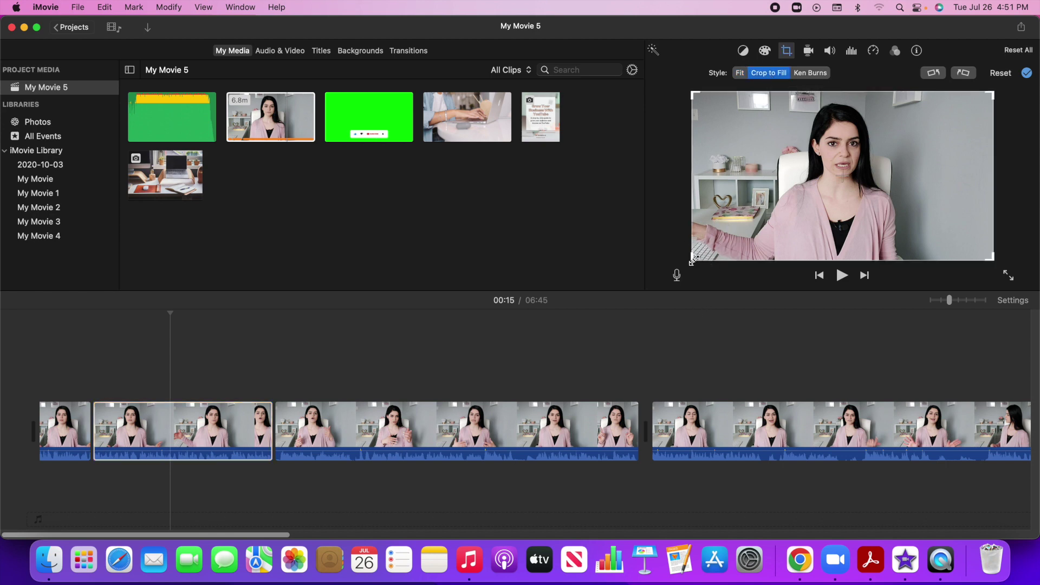
left_click_drag(693, 262, 742, 228)
left_click_drag(940, 136, 888, 142)
left_click(1028, 73)
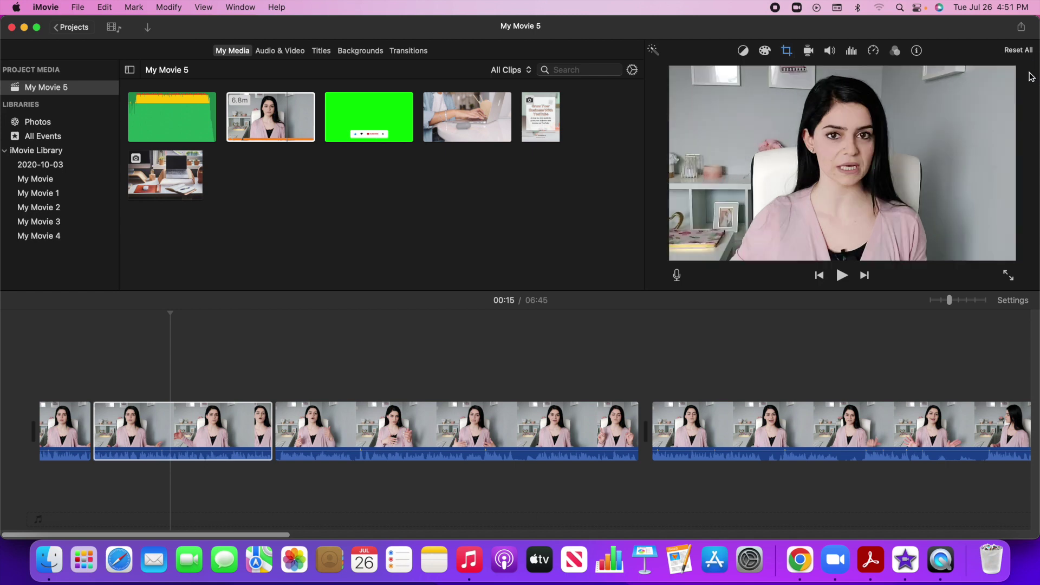
left_click(79, 353)
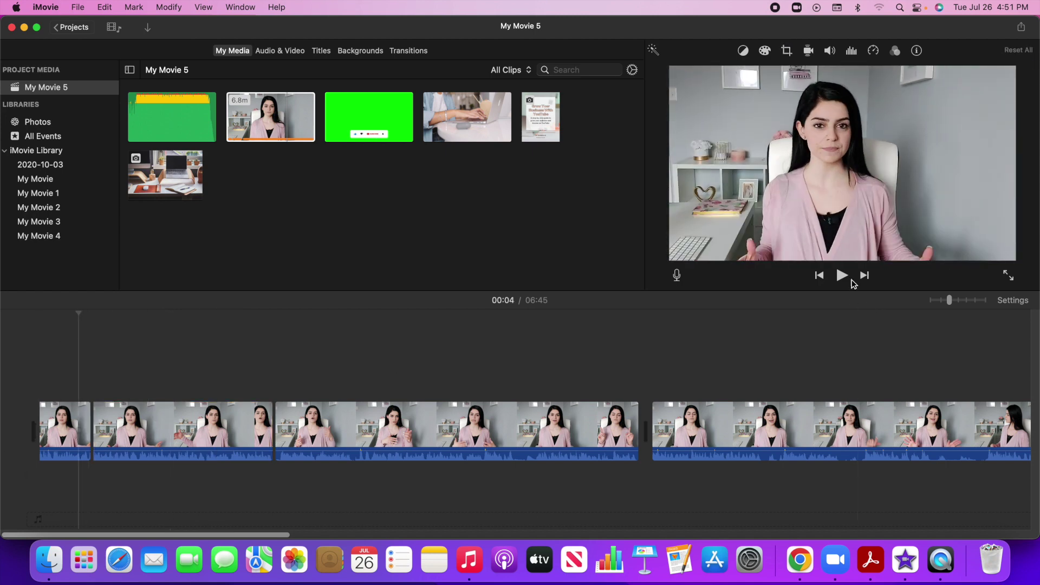
Play back the cropped section briefly to preview it
left_click(842, 276)
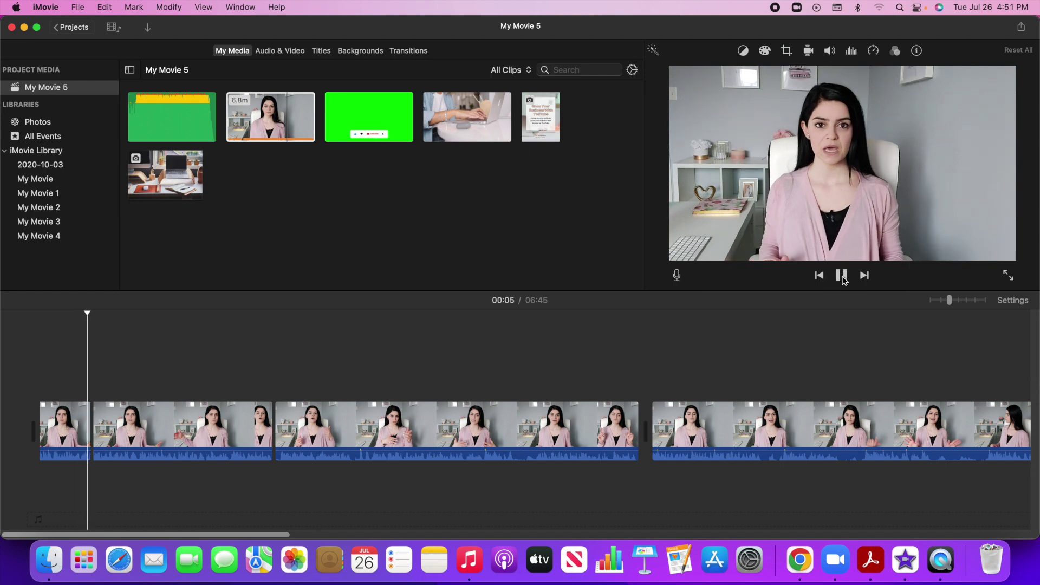
left_click(842, 276)
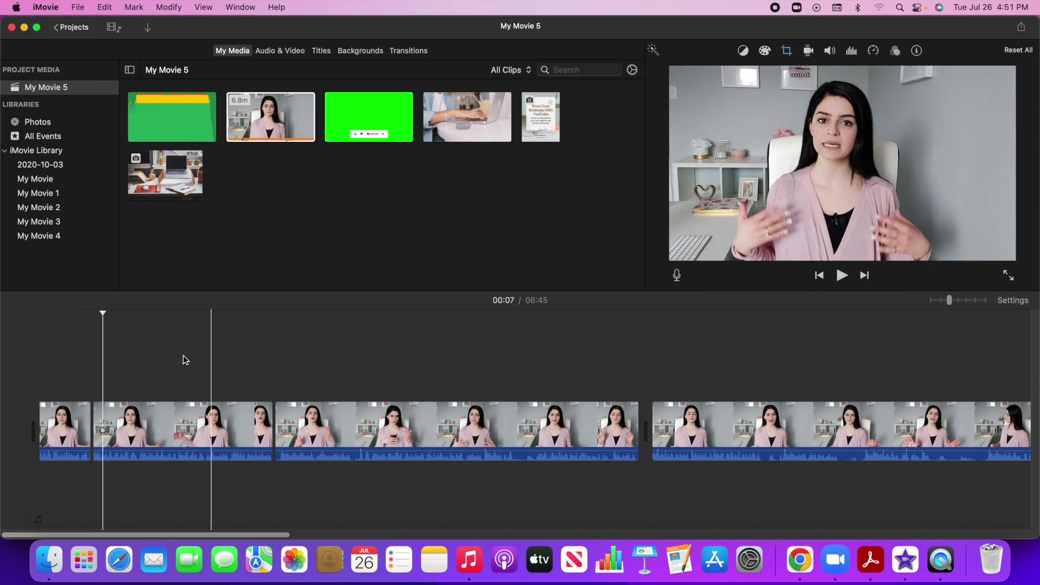
left_click(85, 418)
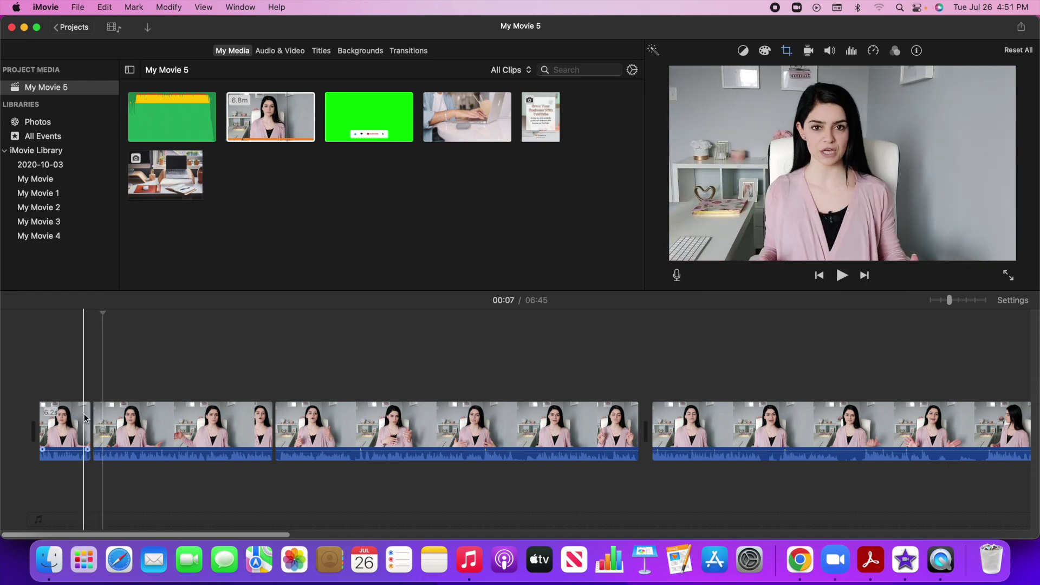
Add the Sci-Fi Sweep sound effect beneath the opening video, then scroll YouTube Studio's Audio library
left_click(284, 52)
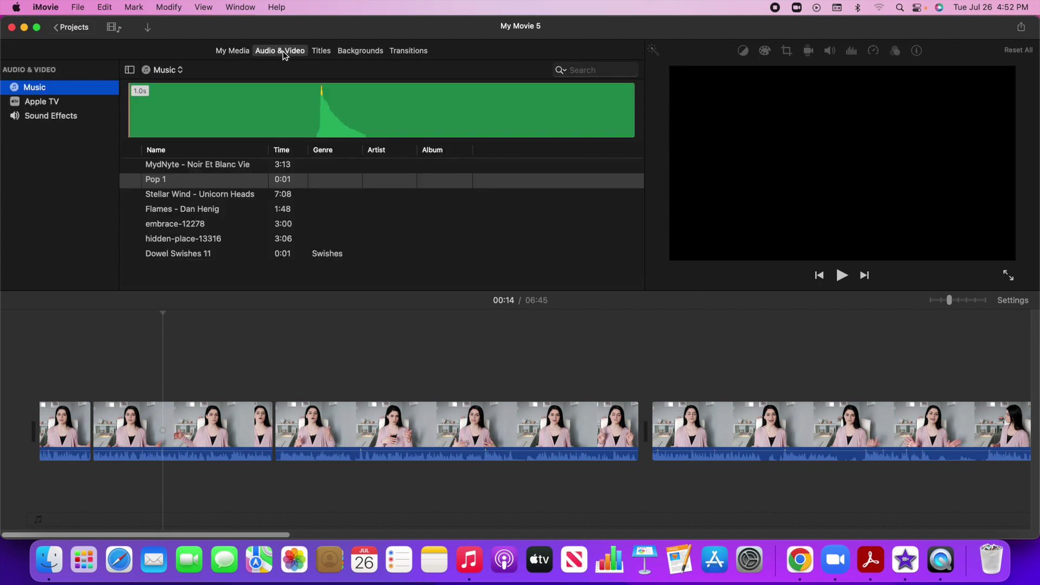
left_click(72, 118)
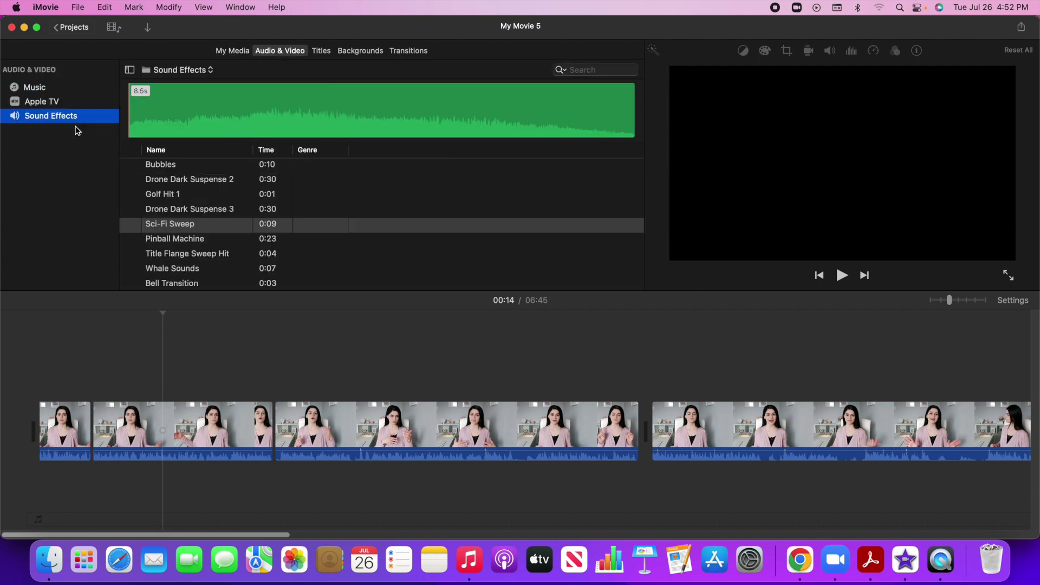
left_click(186, 226)
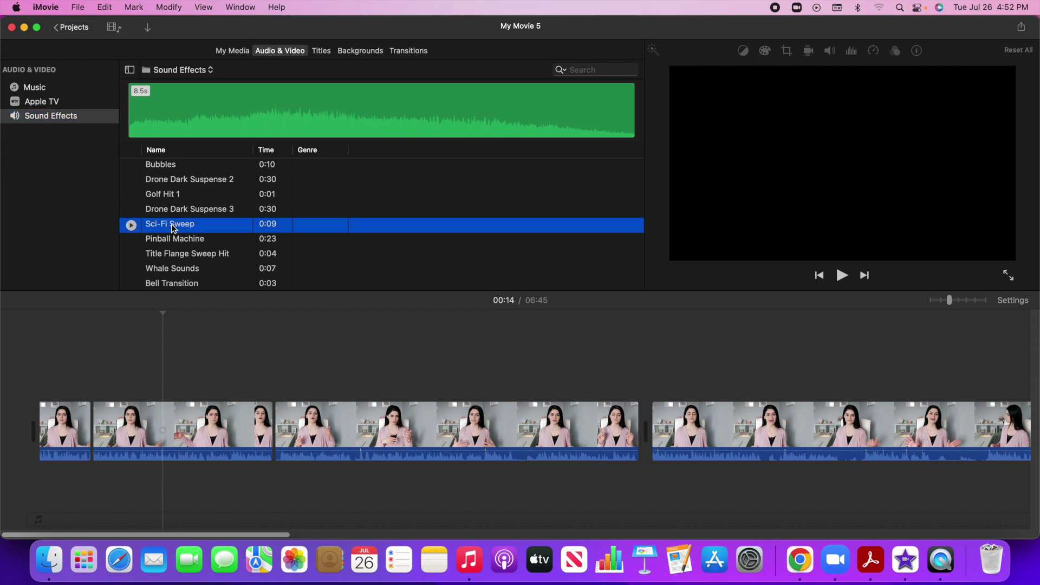
left_click_drag(176, 228, 95, 485)
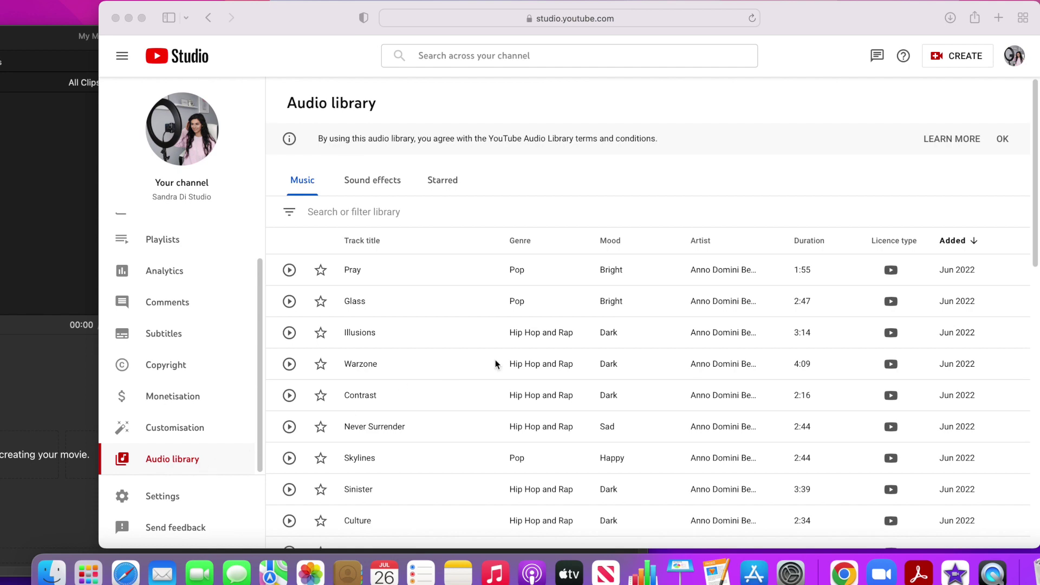
scroll(657, 357, "down", 10)
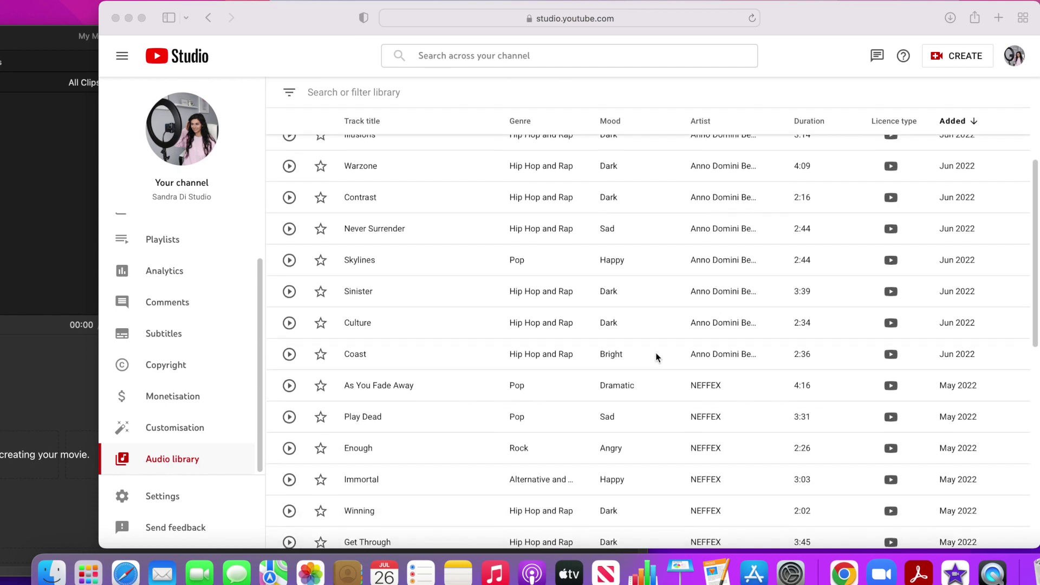
scroll(656, 356, "down", 6)
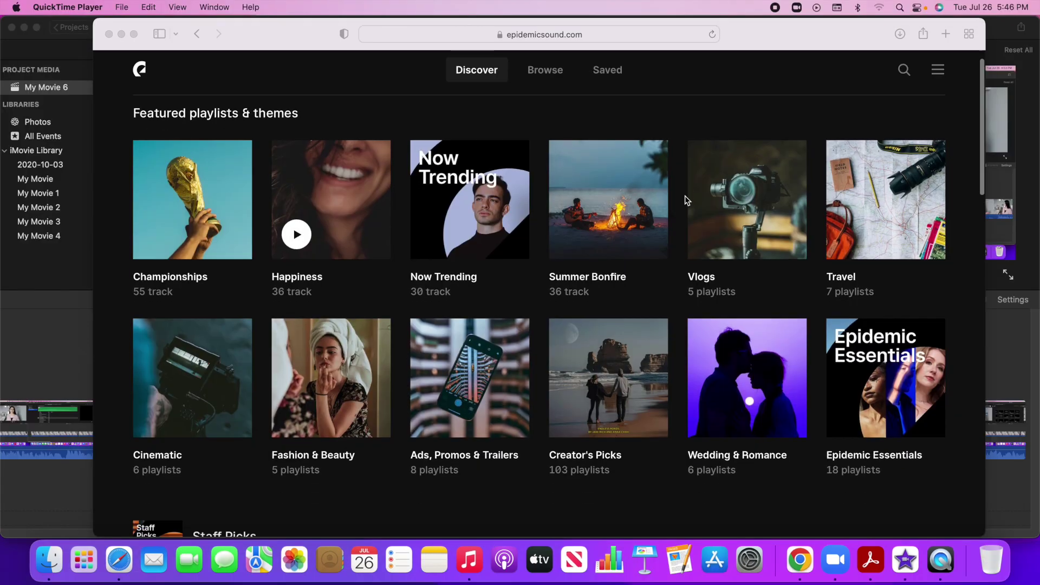
Scroll Epidemic Sound's Discover page past playlists and Staff Picks down to New releases
scroll(685, 196, "down", 4)
scroll(686, 199, "down", 8)
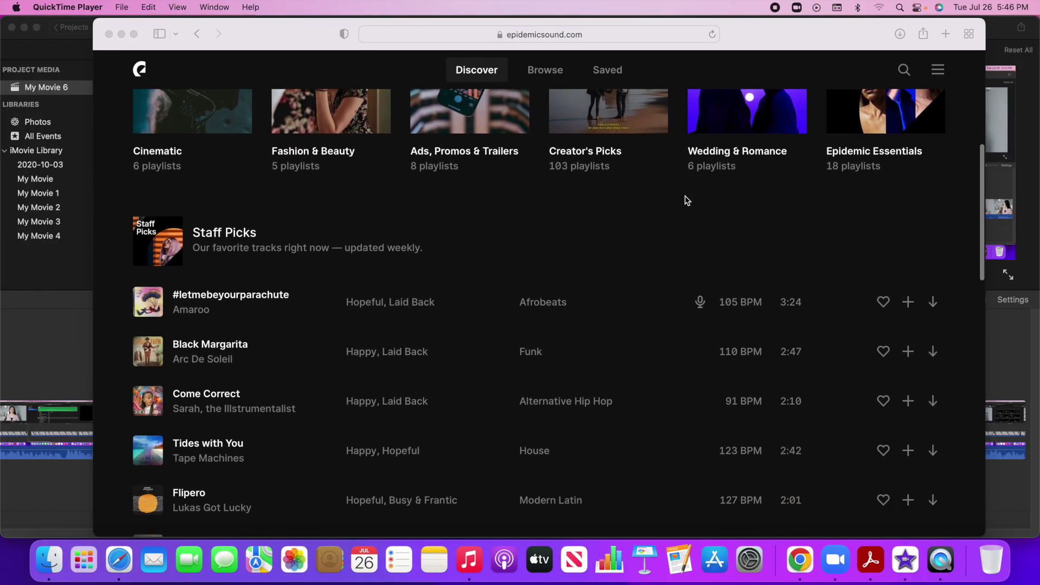
scroll(685, 199, "down", 5)
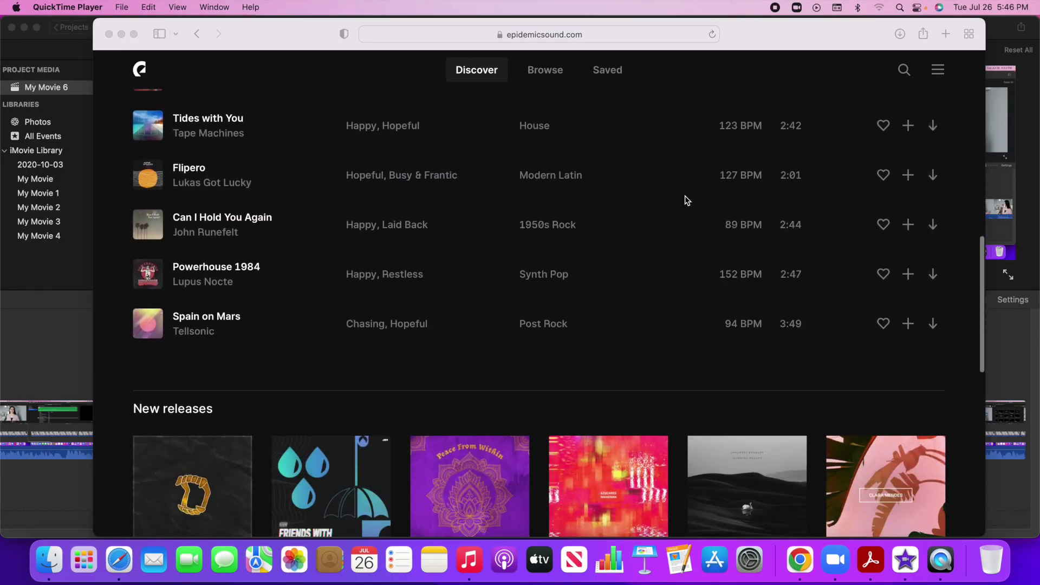
scroll(685, 196, "down", 5)
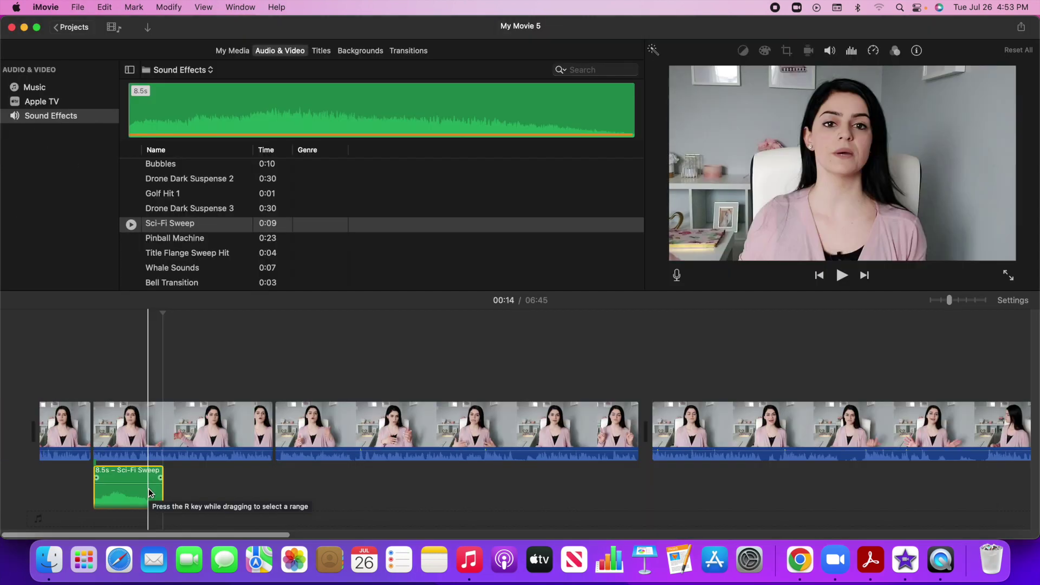
Delete the Sci-Fi Sweep effect and place a 4-second Focus title at the second clip's start
key("Delete")
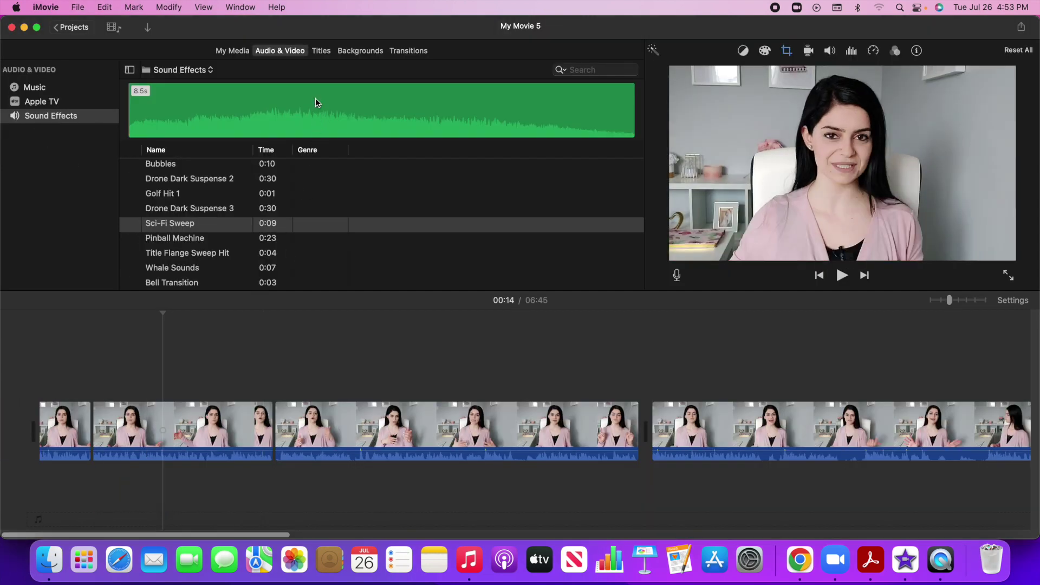
left_click(321, 52)
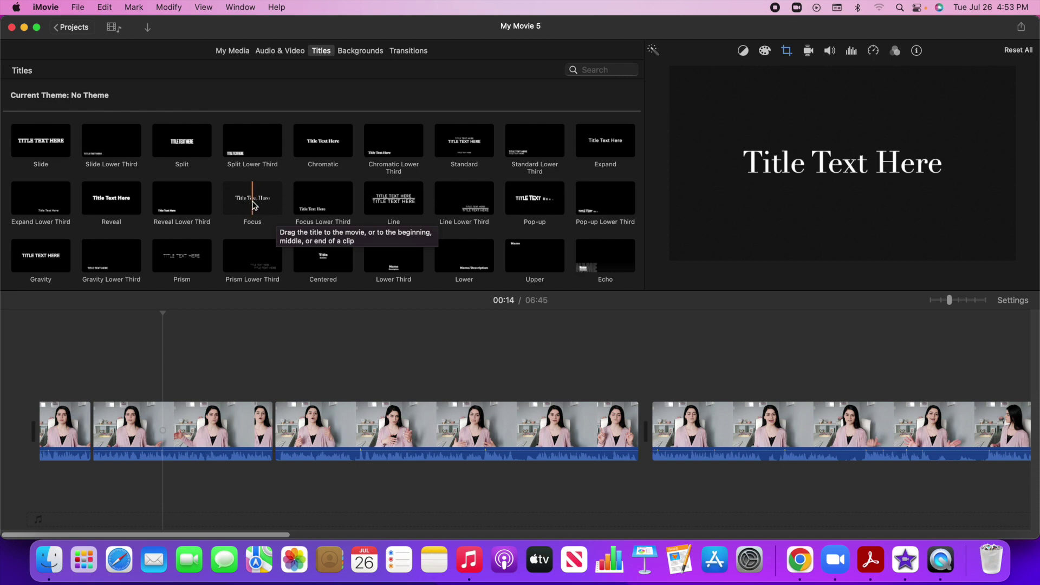
left_click_drag(252, 205, 185, 388)
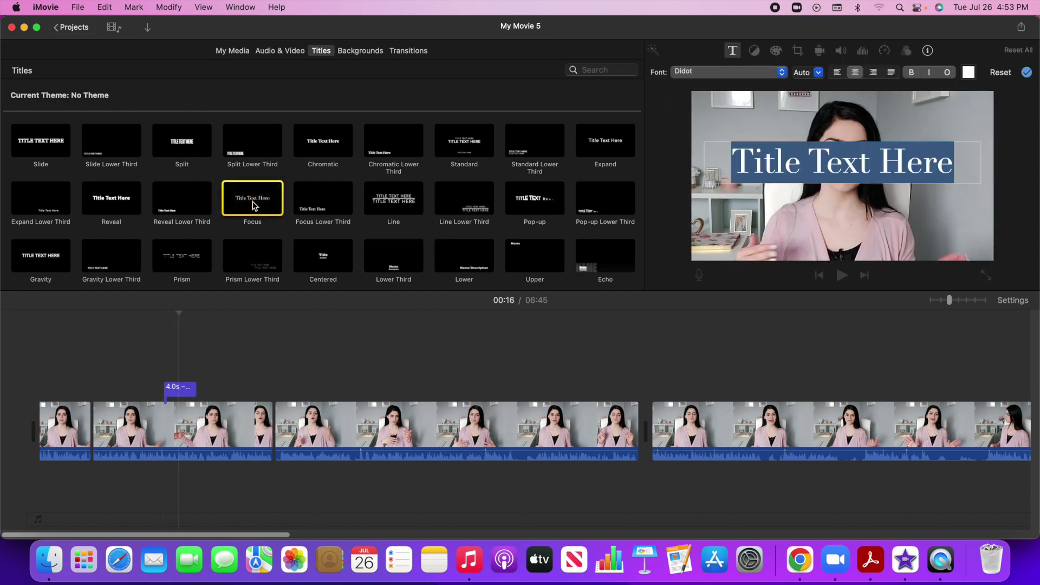
left_click(183, 394)
left_click(170, 394)
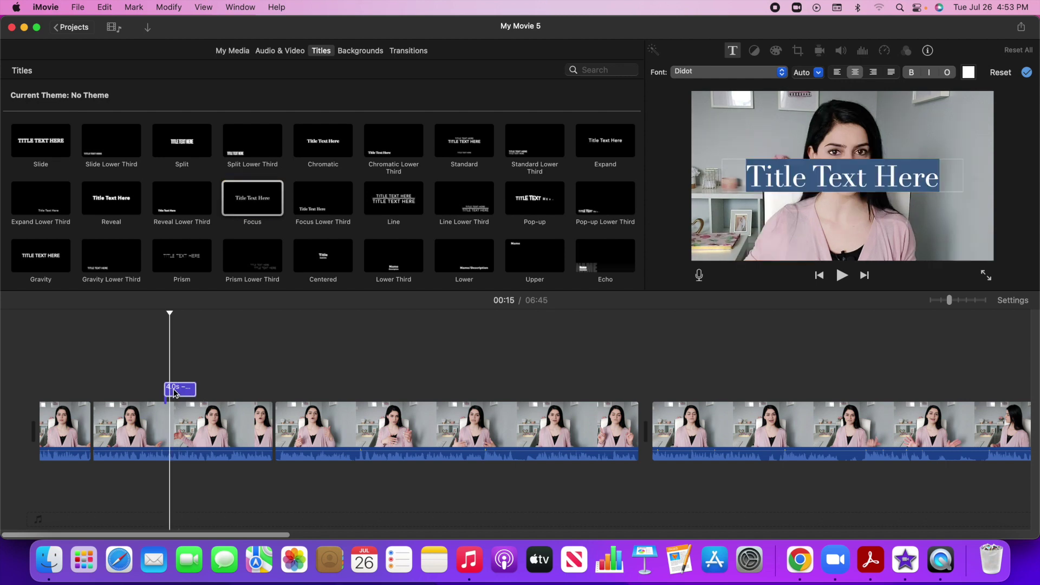
left_click(185, 393)
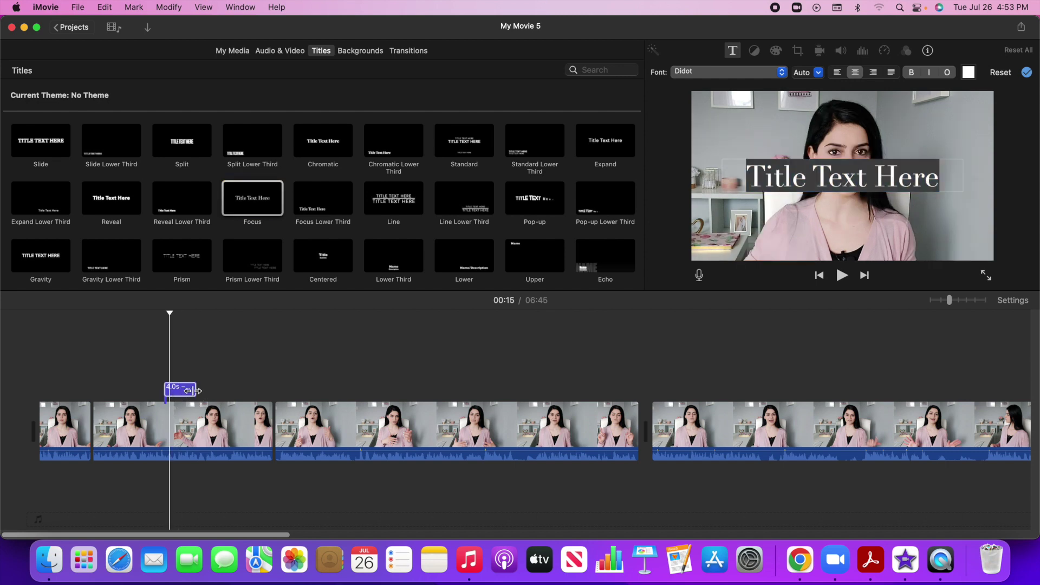
left_click_drag(194, 391, 114, 388)
left_click(109, 391)
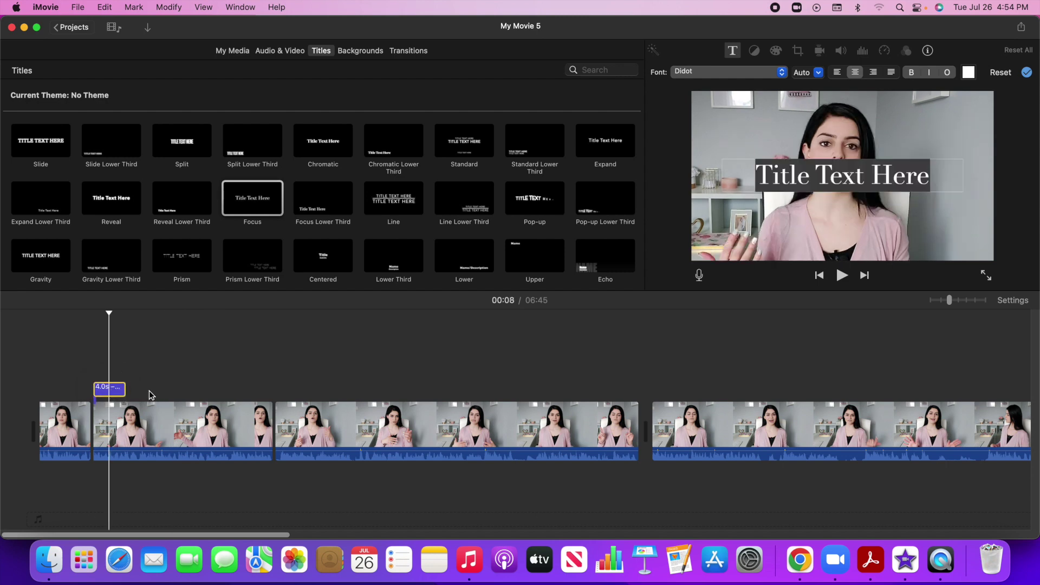
Replace the 'Title Text Here' placeholder with 'iMovie tutorial'
left_click(937, 177)
left_click_drag(939, 178, 759, 177)
type("i")
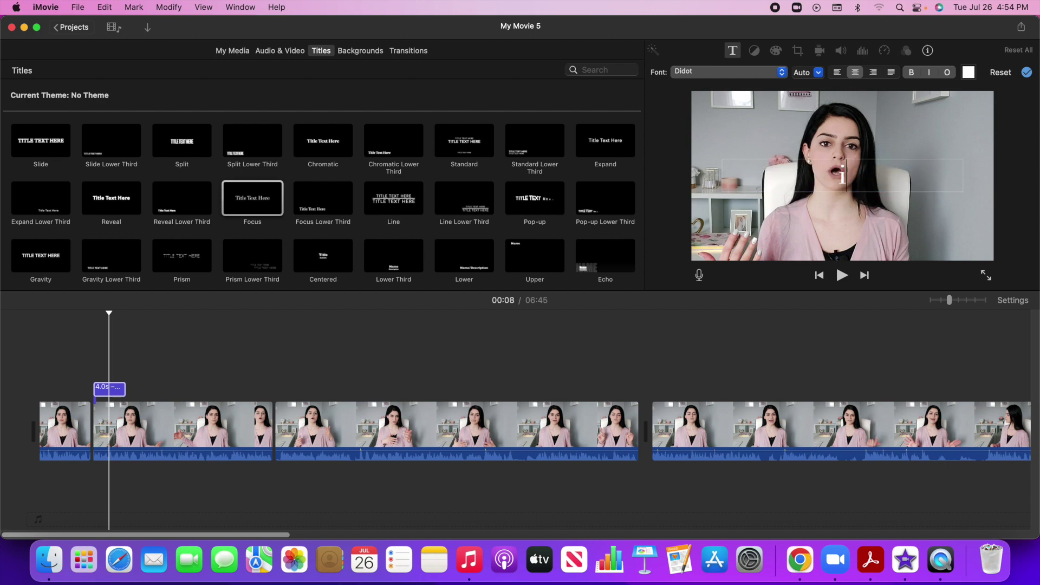
type("Movie tu")
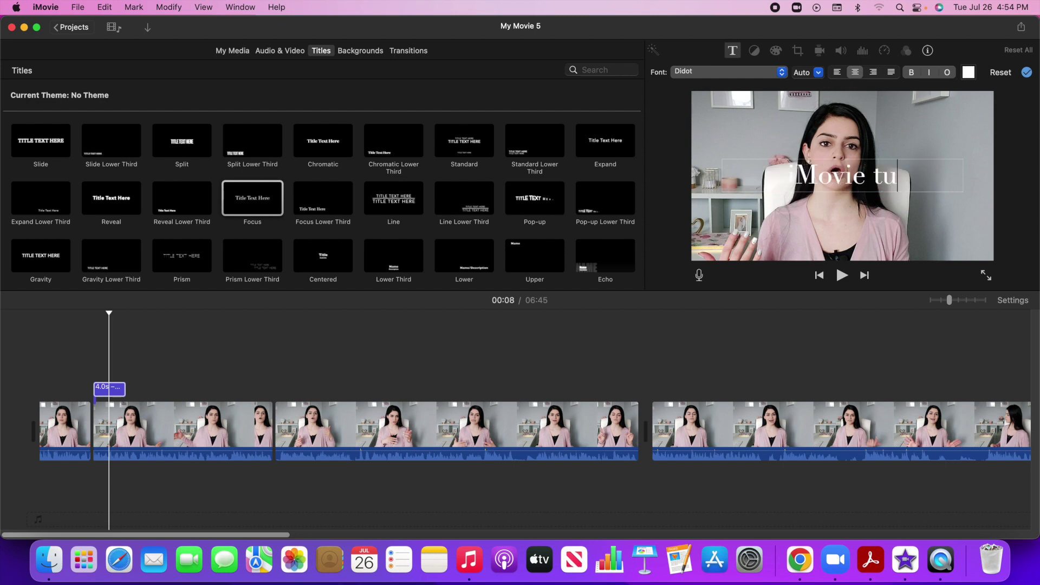
type("torial")
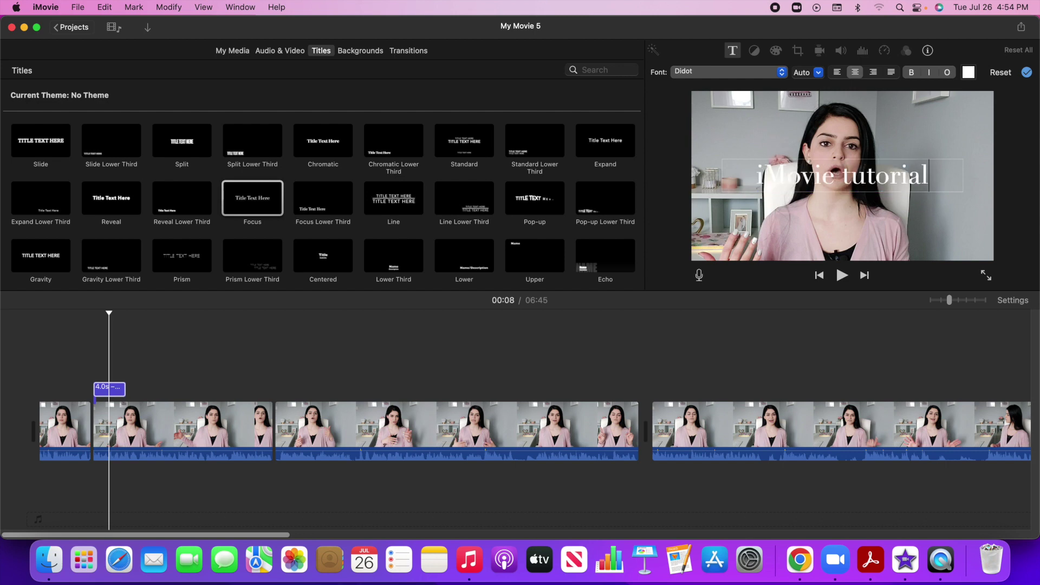
Style the title in DIN Alternate Bold at size 234 and preview it over the footage
left_click(774, 74)
left_click(727, 84)
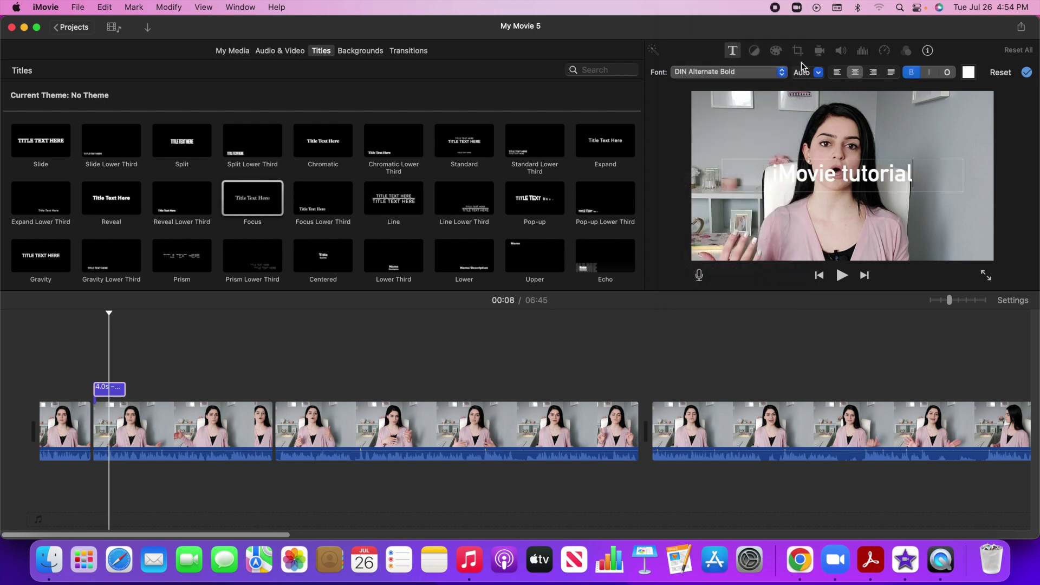
left_click(818, 73)
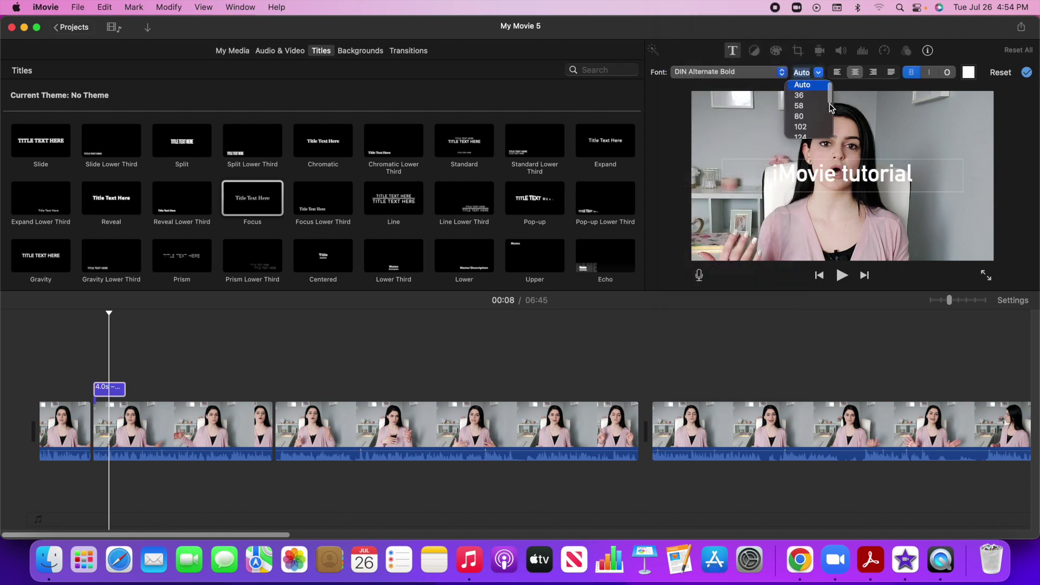
left_click(809, 118)
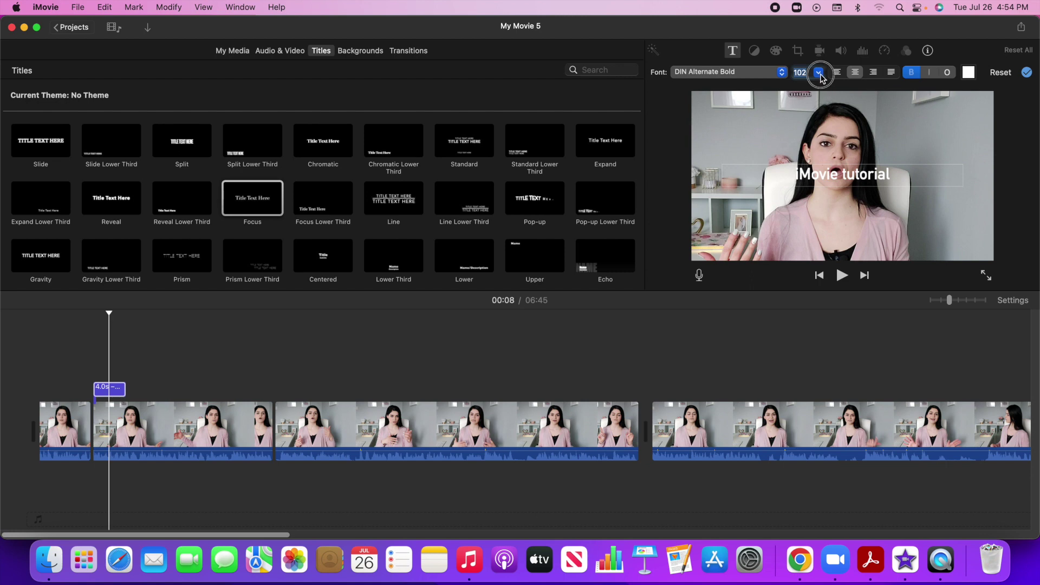
left_click(818, 73)
left_click(808, 130)
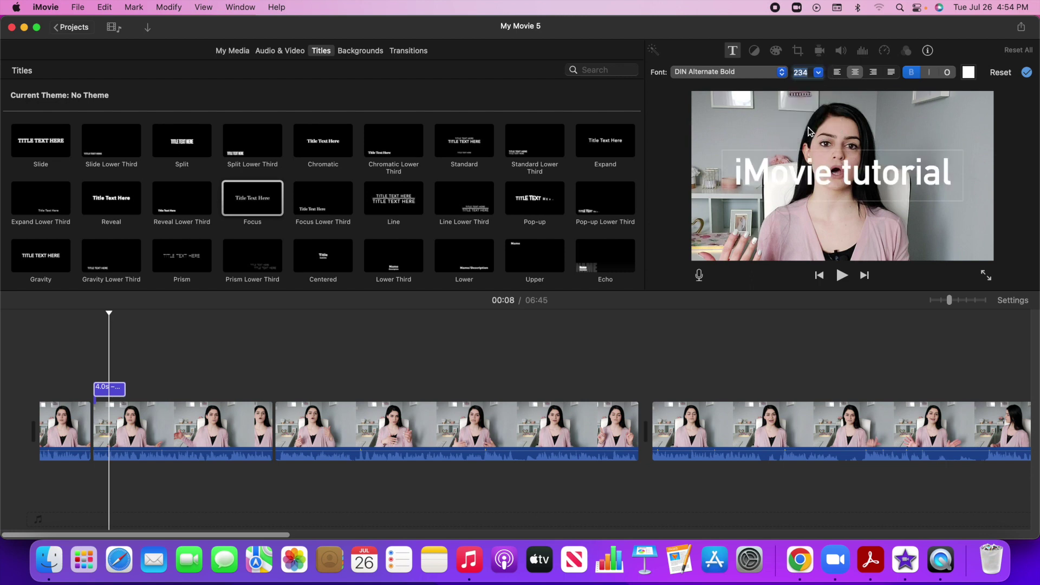
left_click(1027, 72)
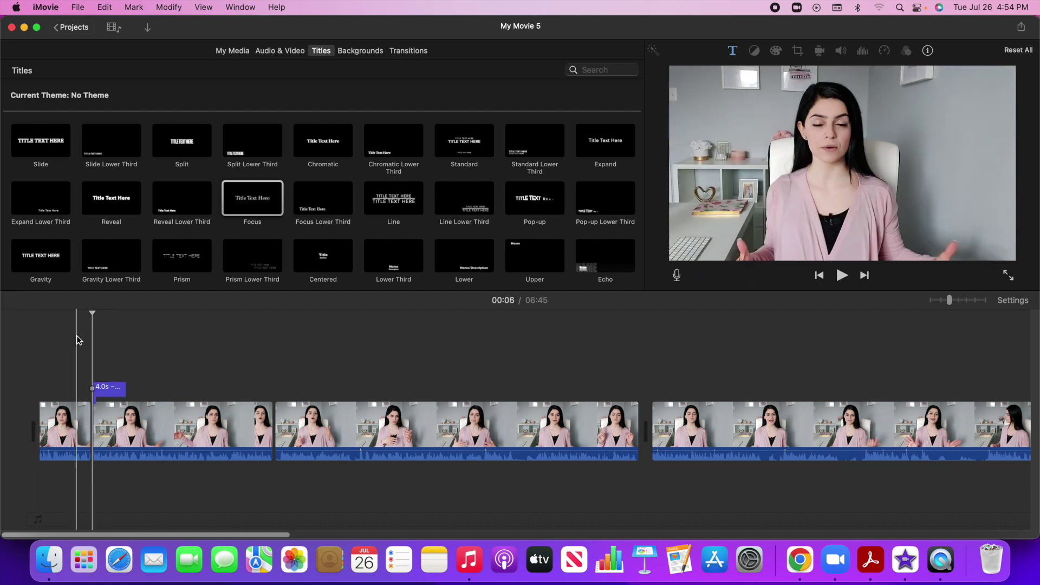
left_click(842, 275)
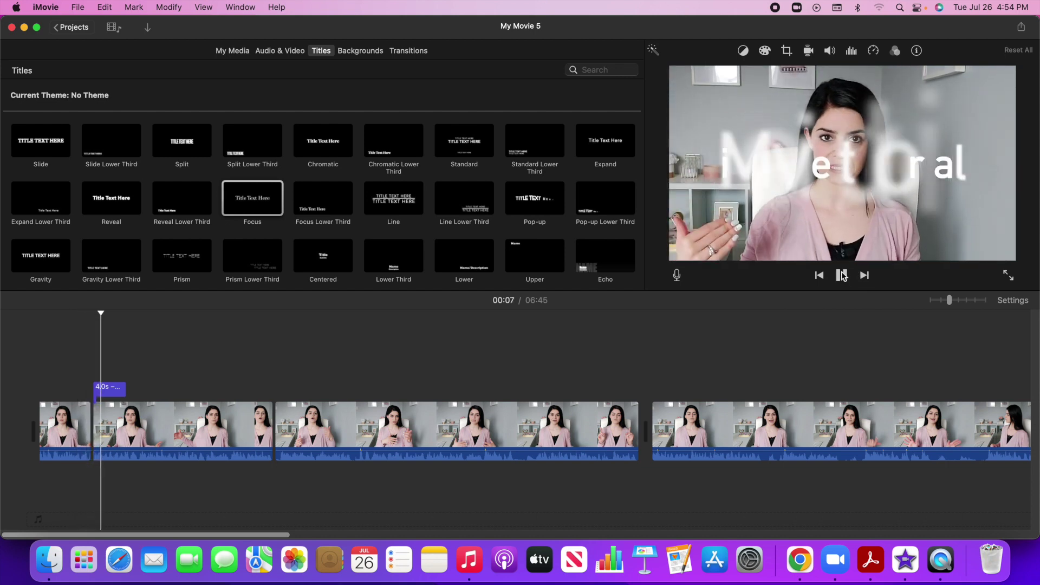
left_click(841, 275)
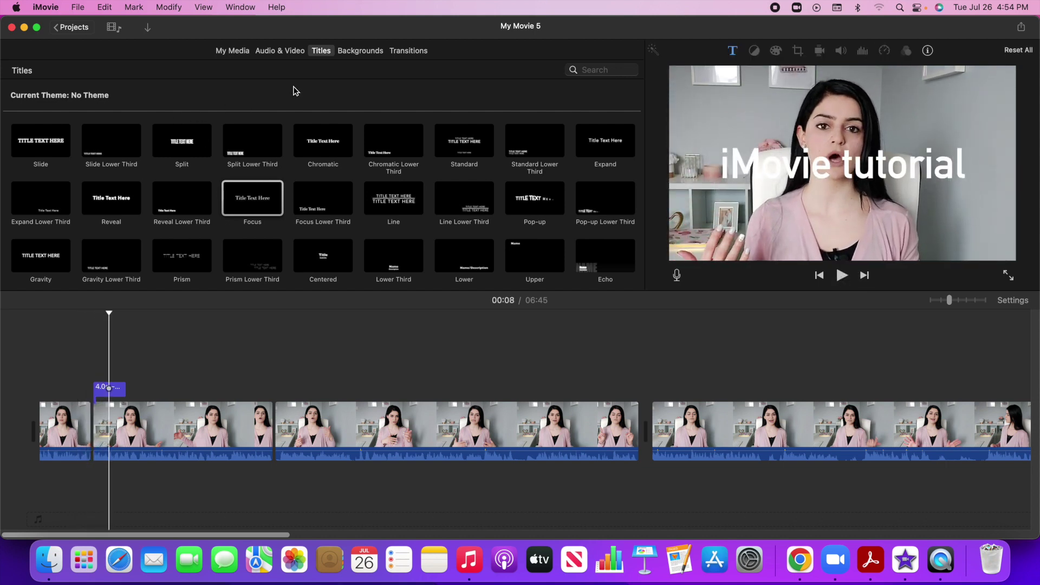
Add Slide Left transitions on both sides of the middle clip near 00:26
left_click(405, 51)
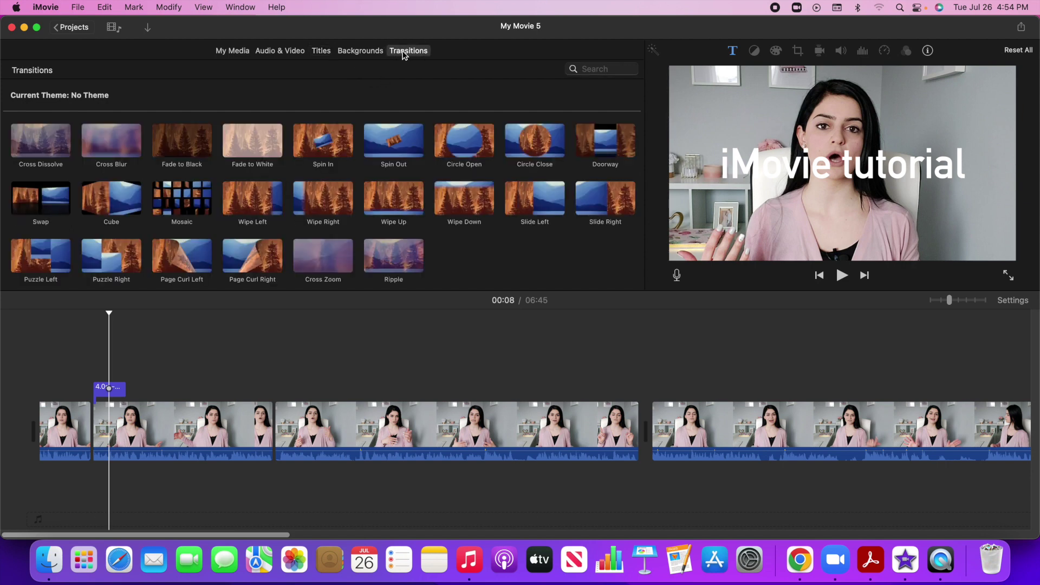
left_click(259, 343)
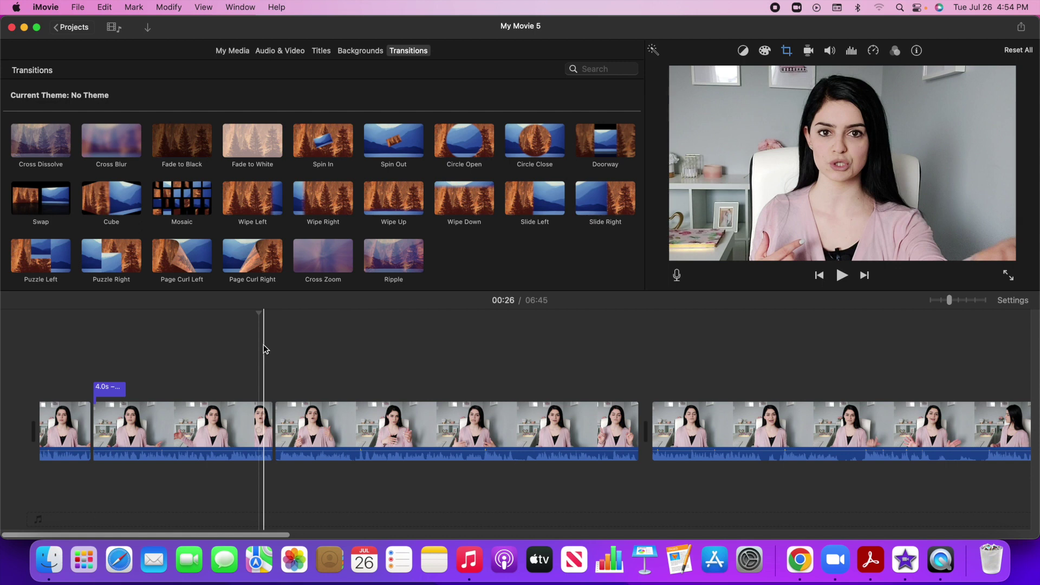
left_click(263, 346)
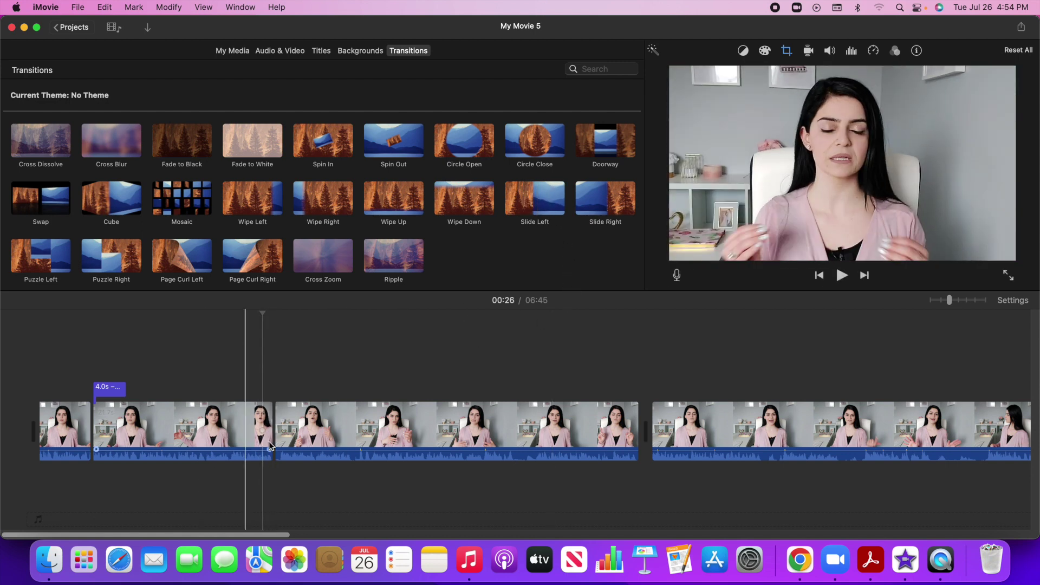
left_click(314, 431)
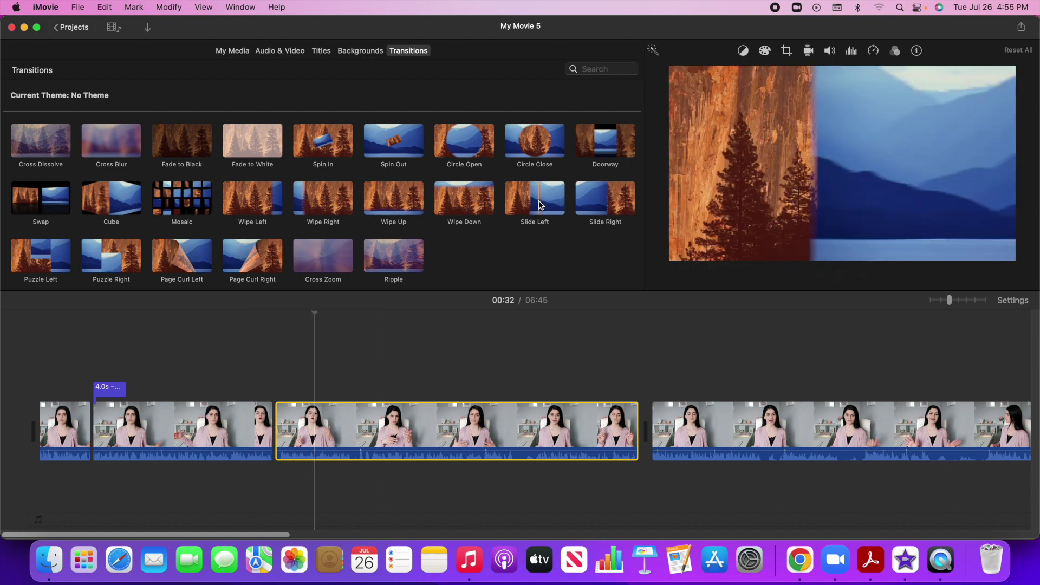
double_click(546, 206)
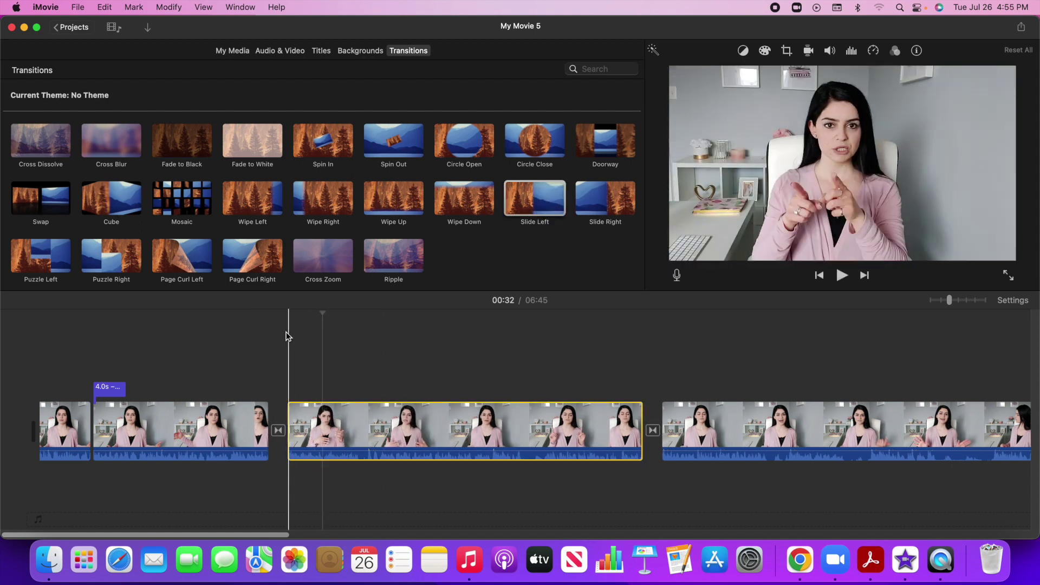
Play back the Slide Left transition to preview it, then reselect the middle clip
left_click(266, 339)
left_click(842, 276)
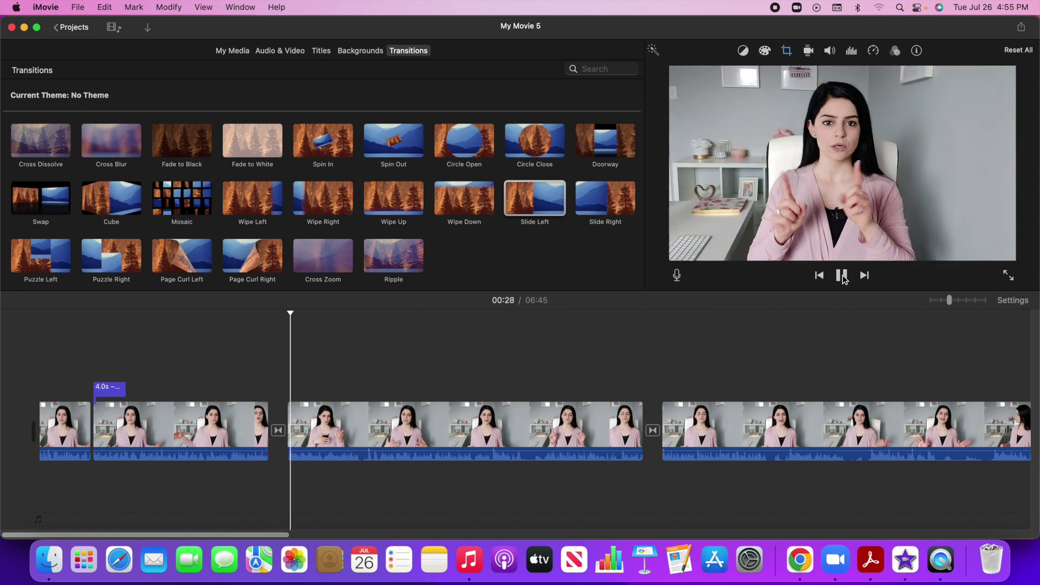
left_click(293, 423)
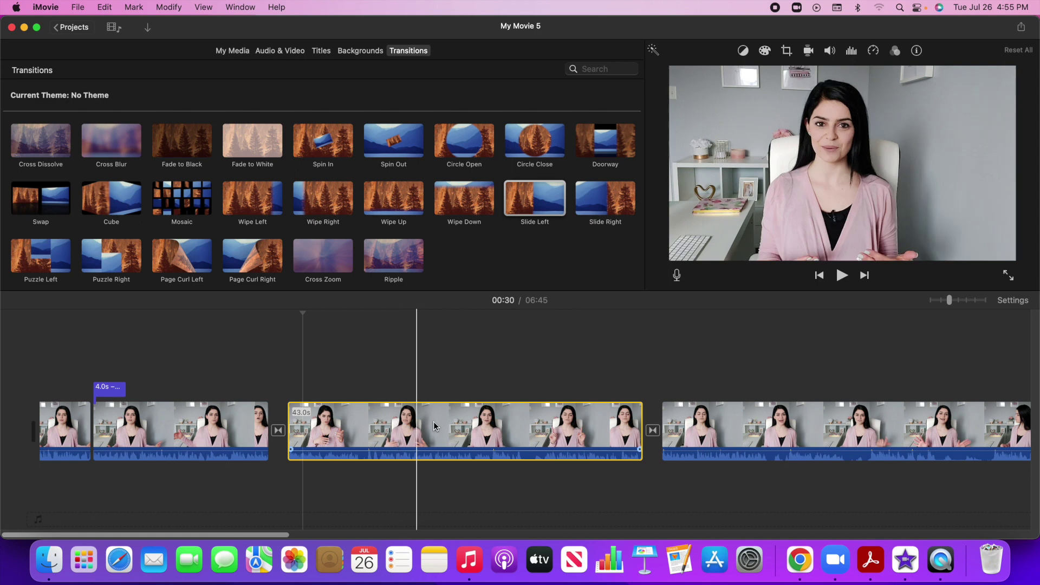
left_click(653, 430)
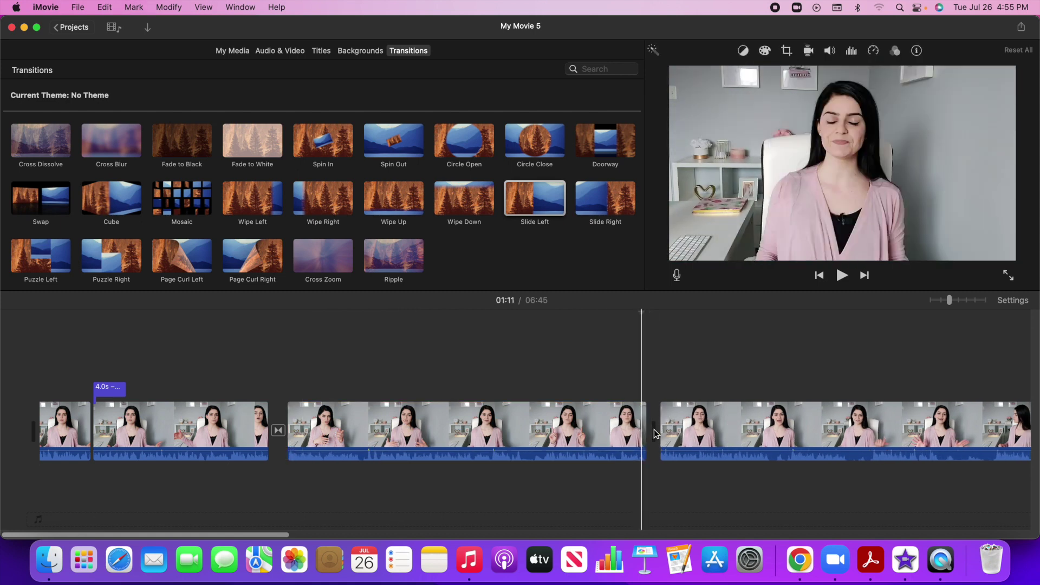
left_click(308, 425)
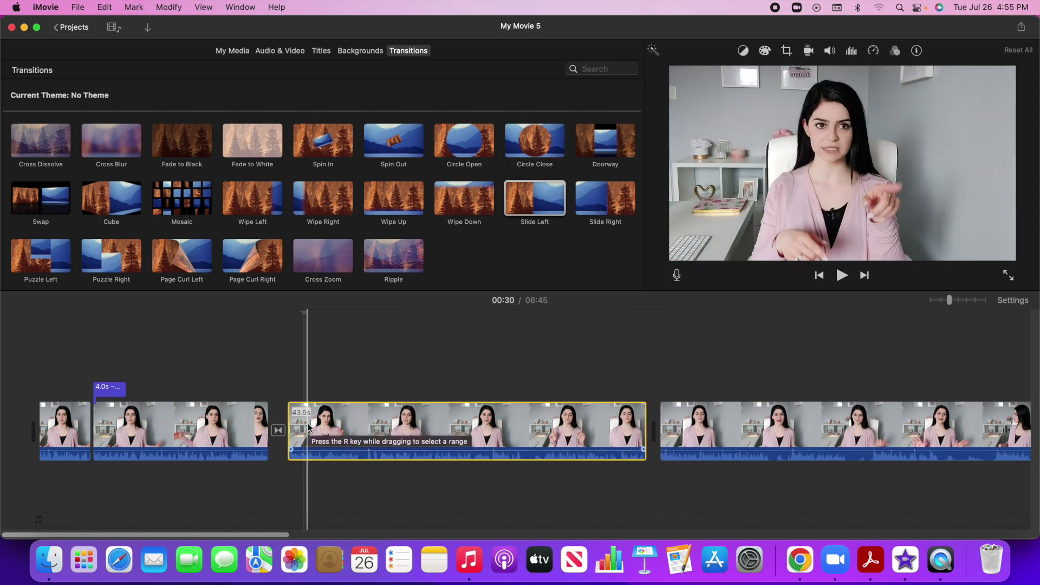
Bring up the middle clip's Clip Filter list, leaving its filter at None
left_click(895, 51)
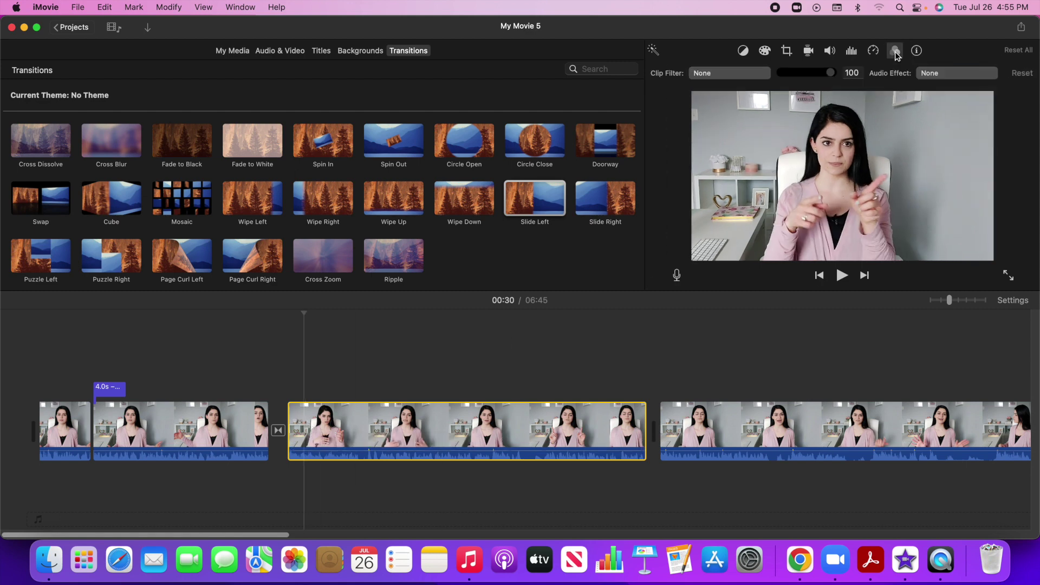
left_click(720, 72)
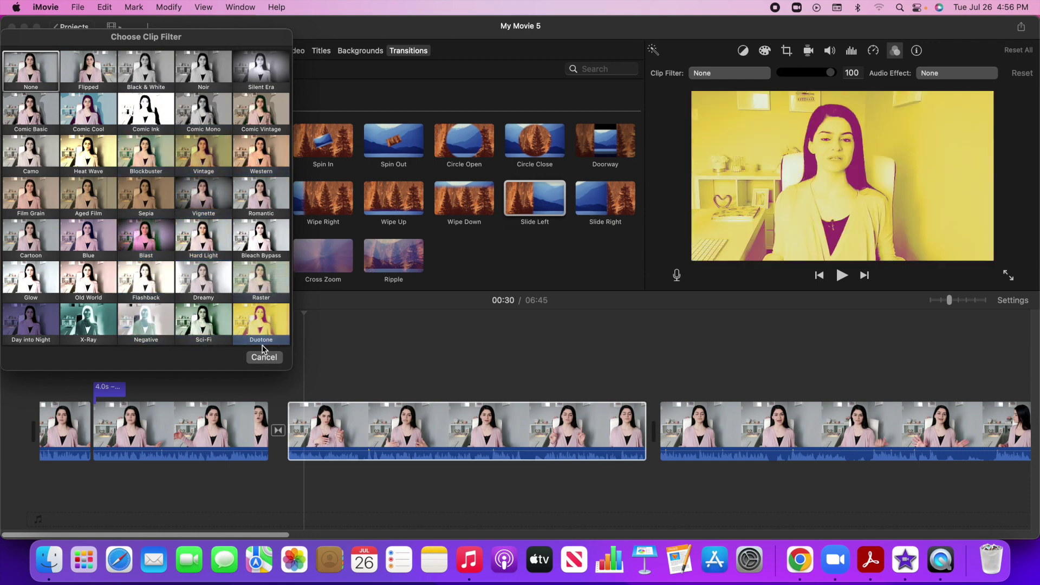
Dismiss the filter chooser and drag the laptop-typing clip from My Media over the main footage
left_click(264, 360)
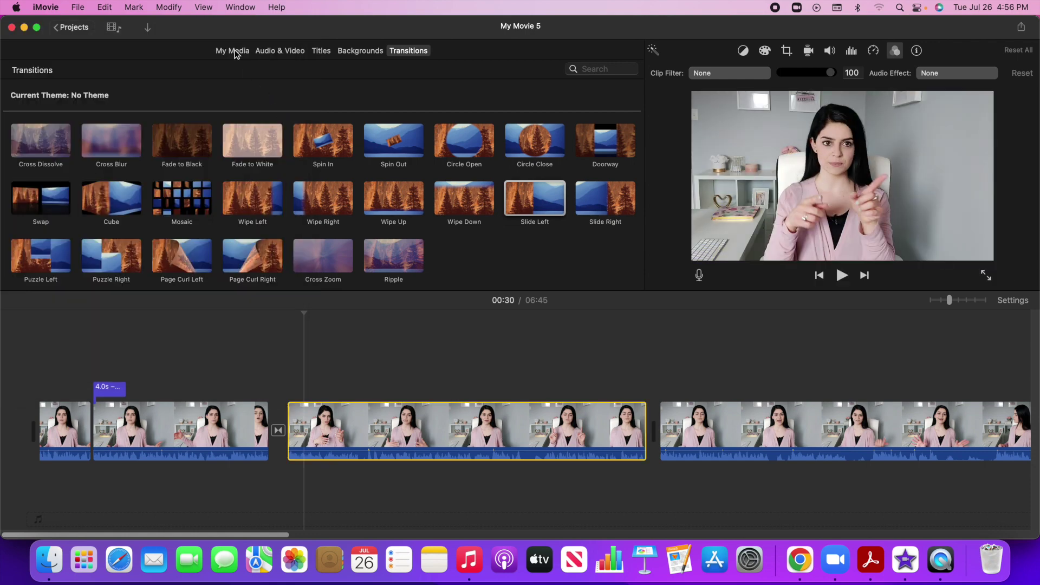
left_click(237, 52)
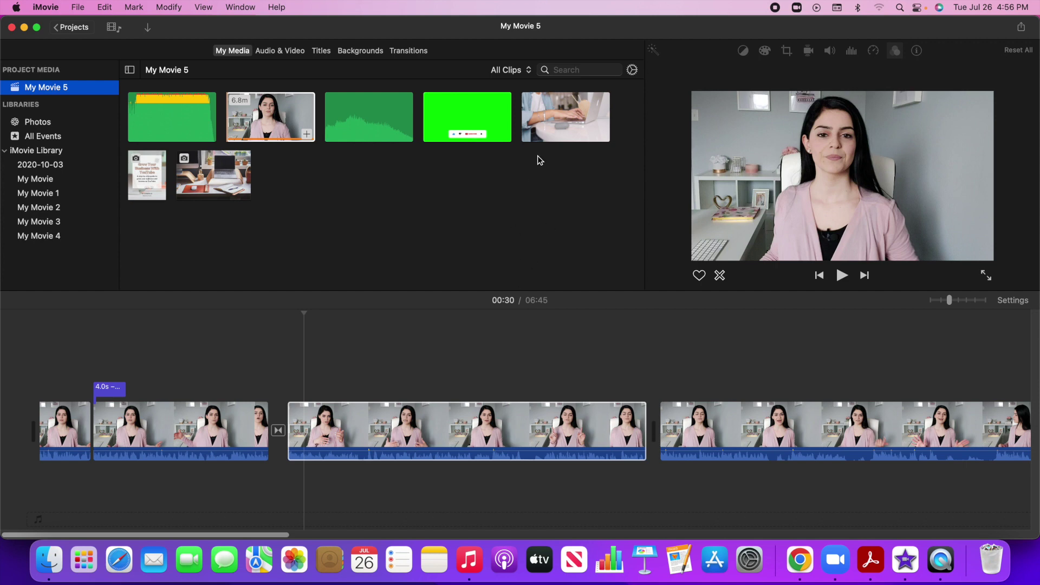
left_click(568, 119)
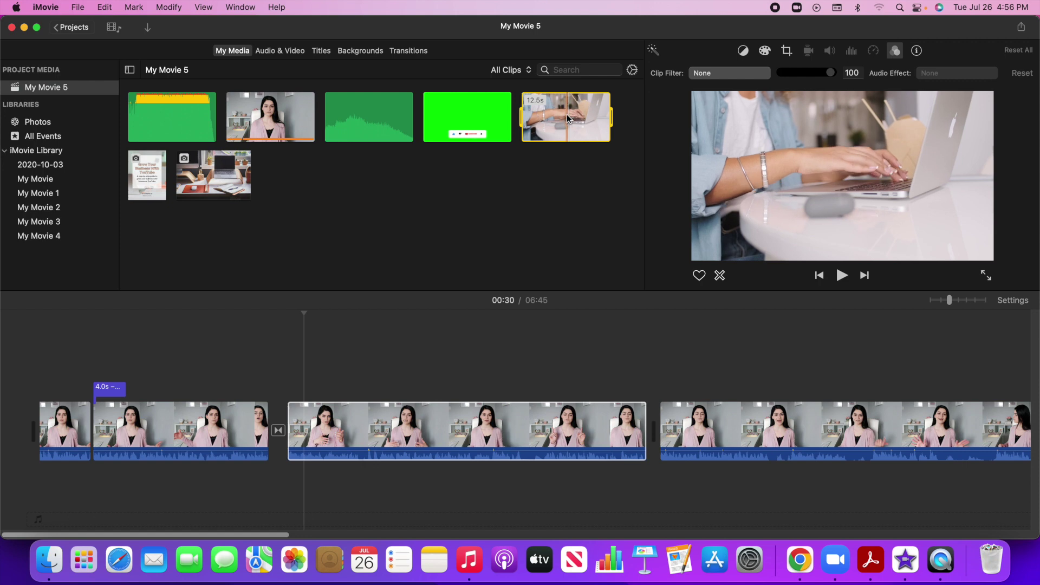
left_click_drag(567, 119, 287, 356)
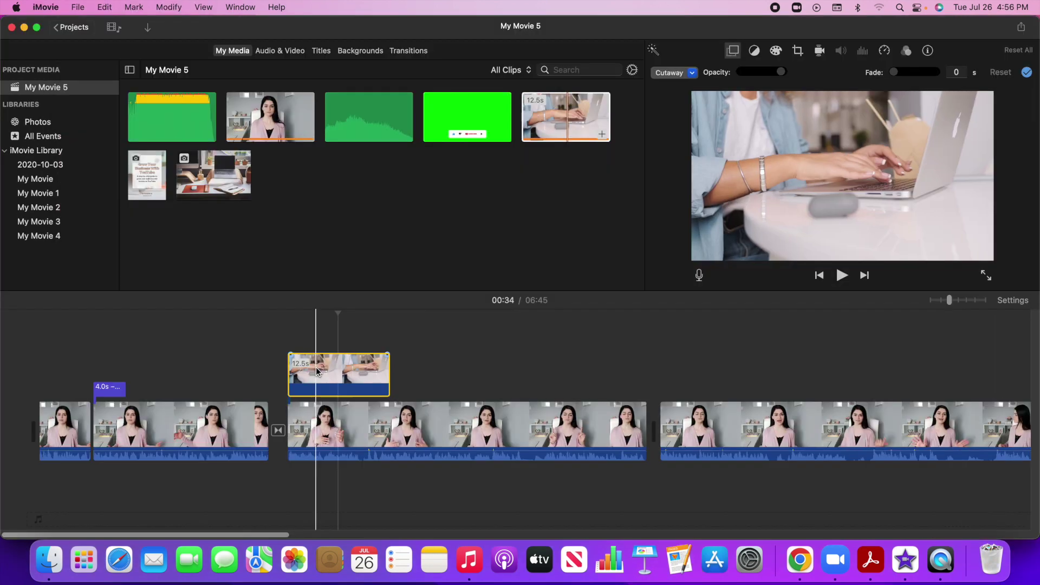
left_click_drag(320, 369, 567, 359)
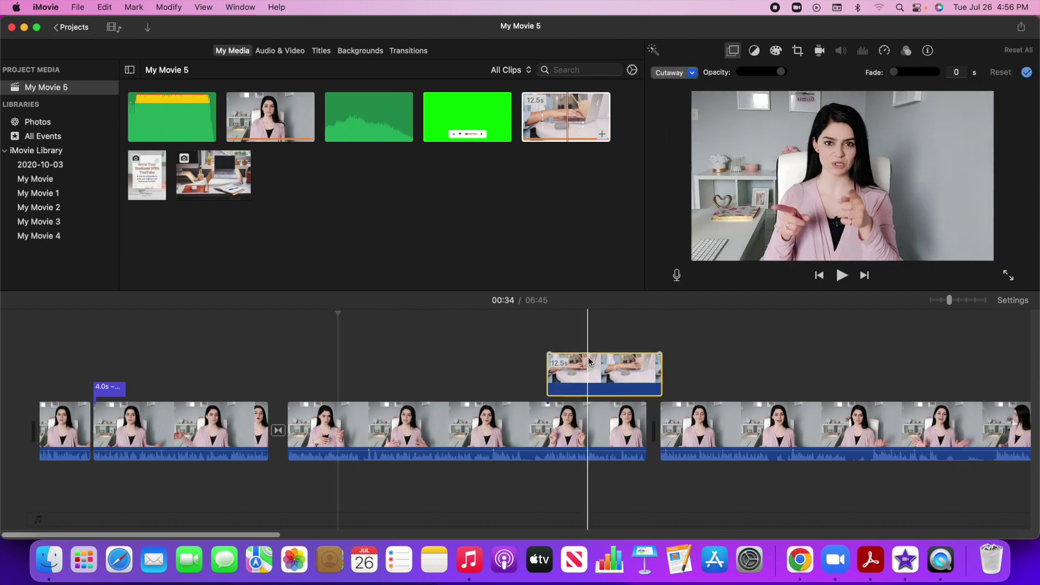
Trim the laptop cutaway's end from 12.5 to about 8 seconds
left_click_drag(648, 381, 644, 374)
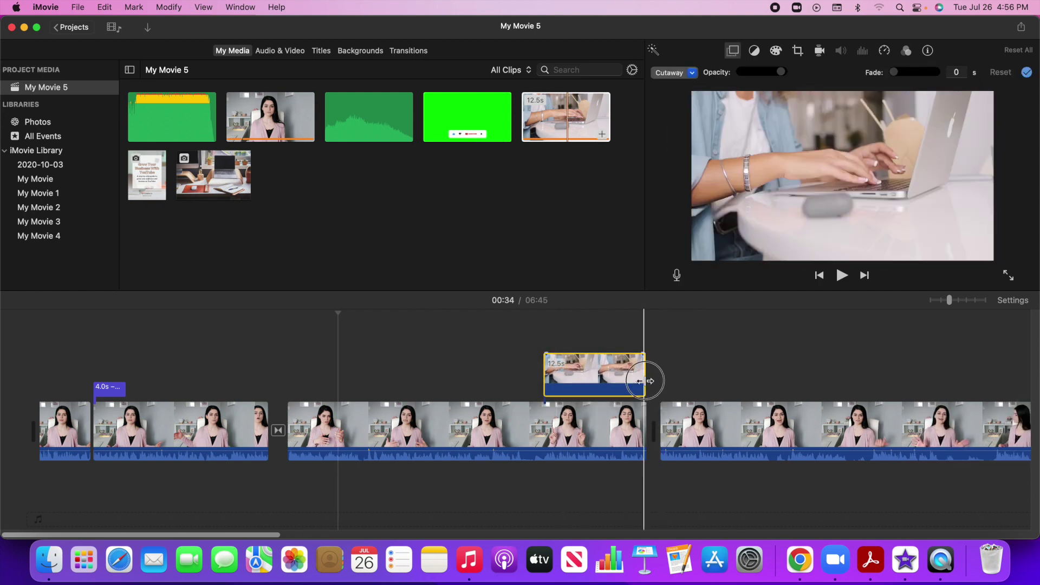
left_click_drag(645, 382, 607, 382)
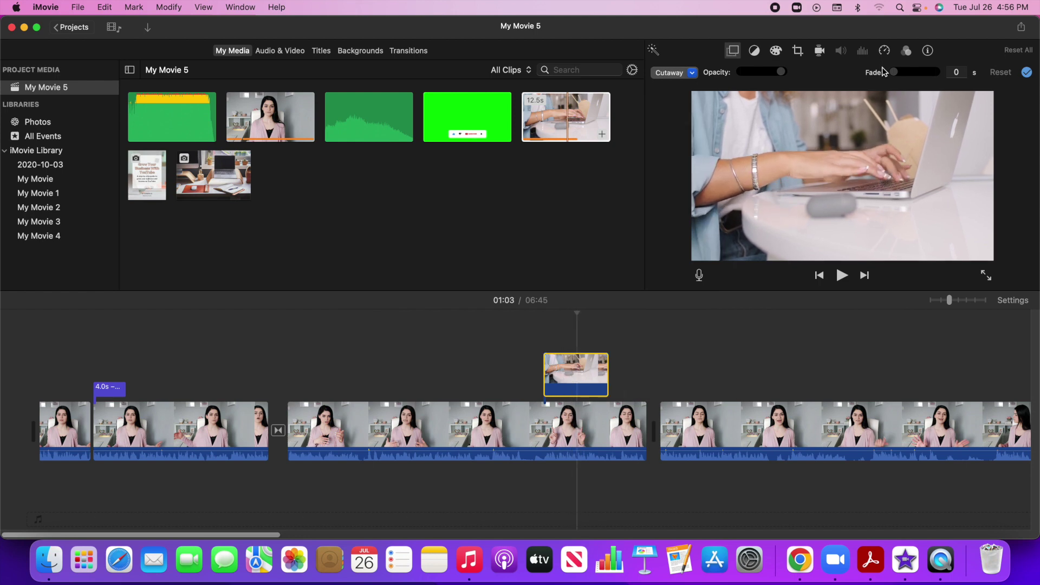
Set the laptop cutaway's speed to Fast, trying 4x before settling on 2x
left_click(885, 51)
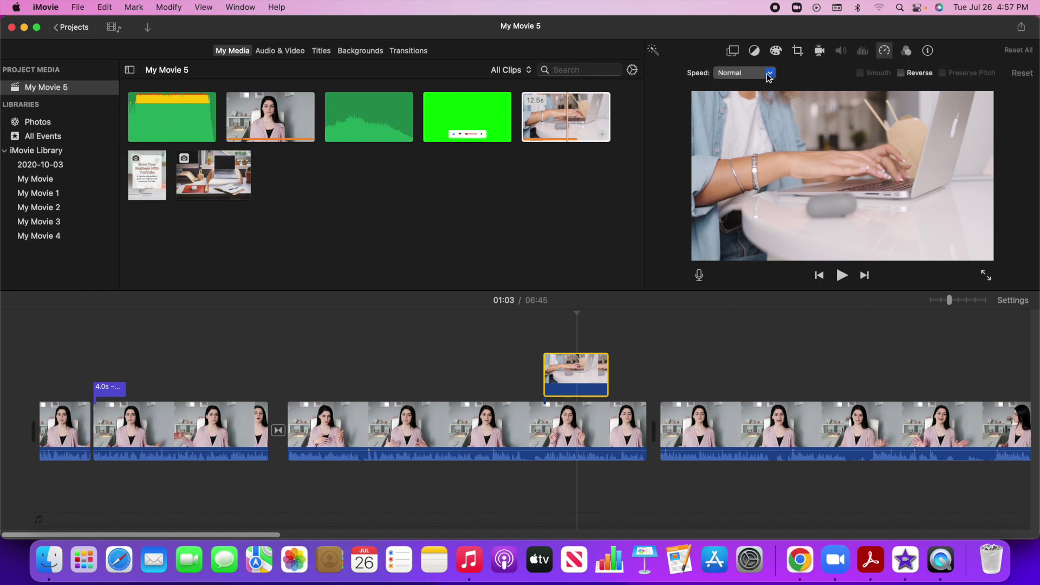
left_click(768, 74)
left_click(768, 108)
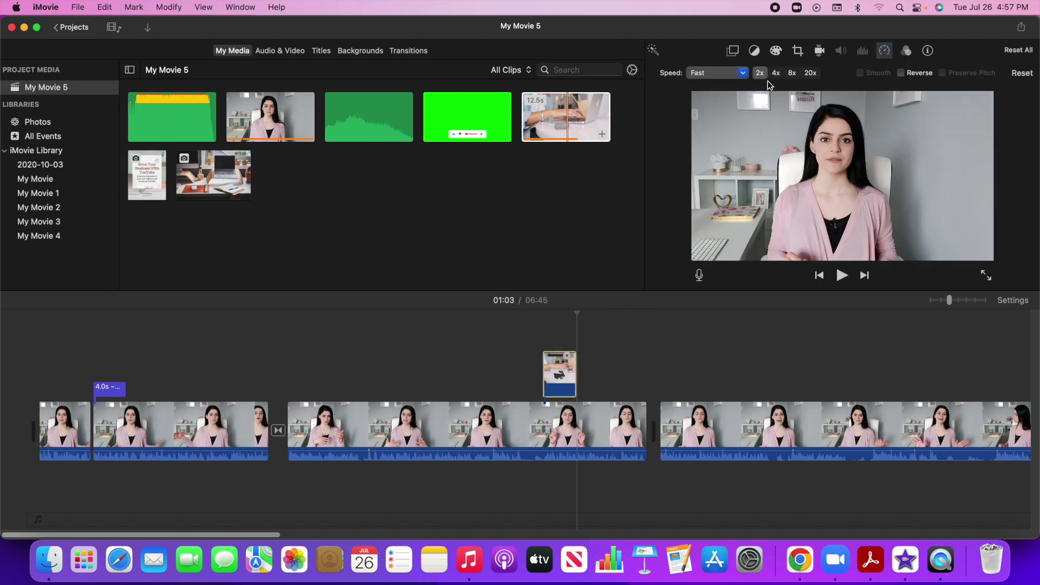
left_click(776, 73)
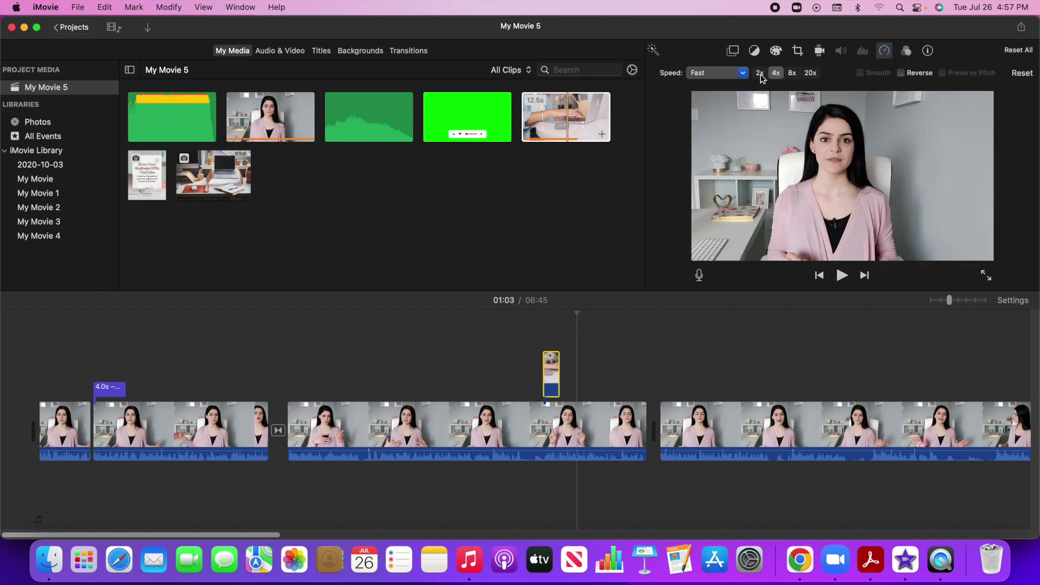
left_click(761, 76)
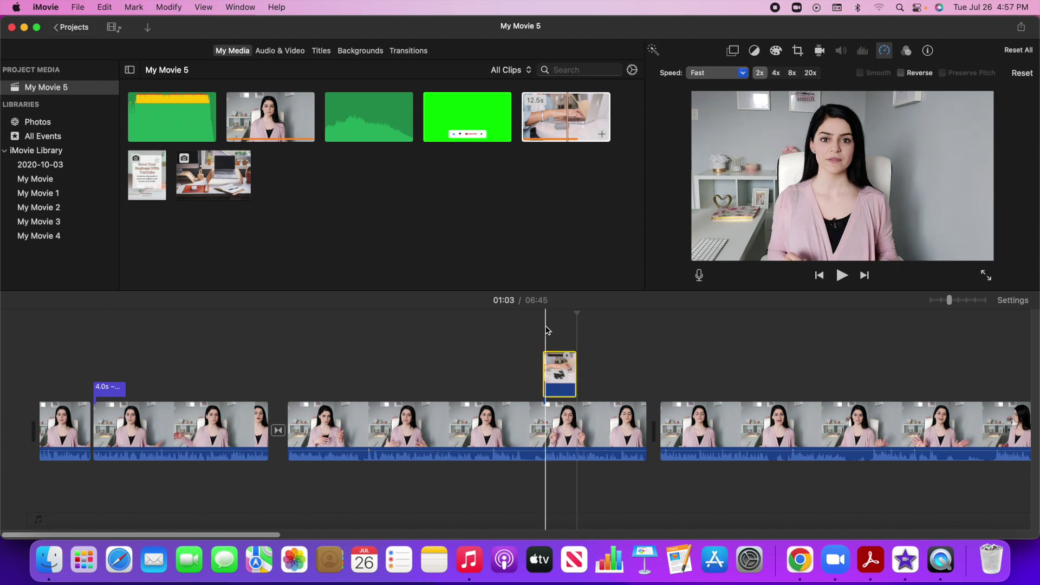
Play back the sped-up cutaway to check it, then select the desk photo in My Media
left_click(538, 325)
left_click(845, 278)
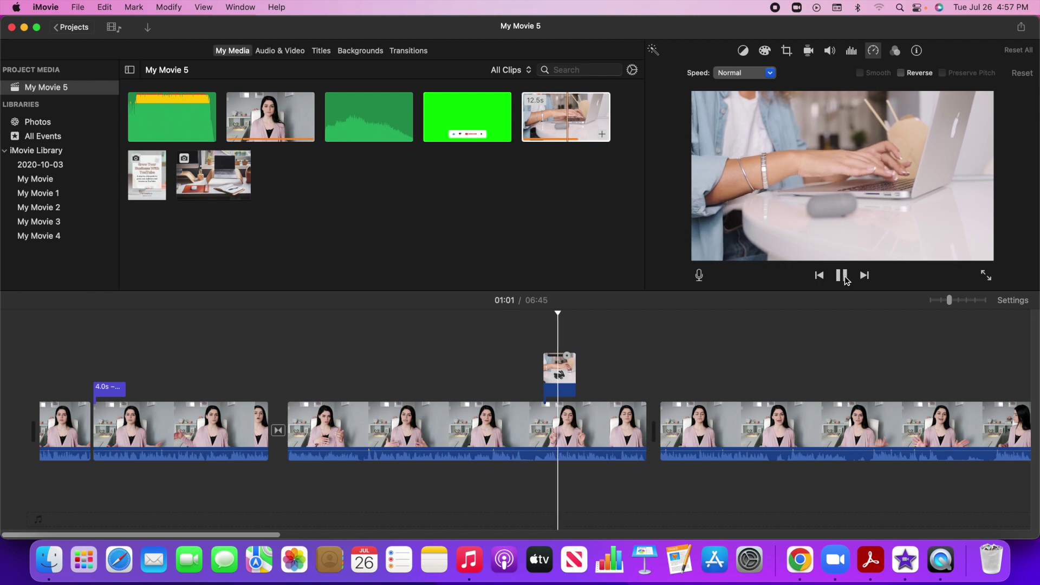
left_click(842, 275)
left_click(221, 182)
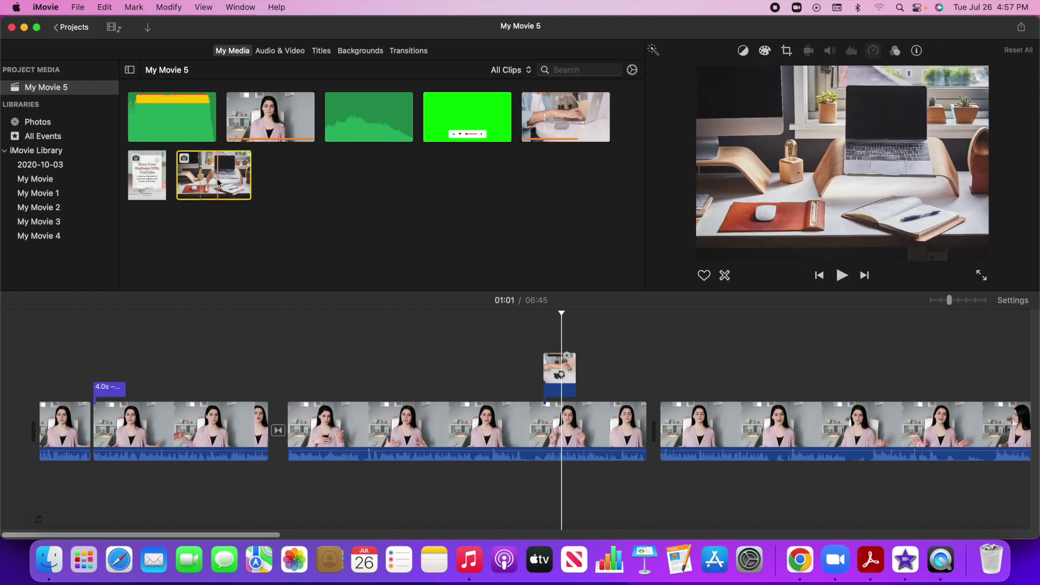
Place the 4-second desk photo as a cutaway above the middle clip near 00:50
left_click_drag(217, 182, 462, 375)
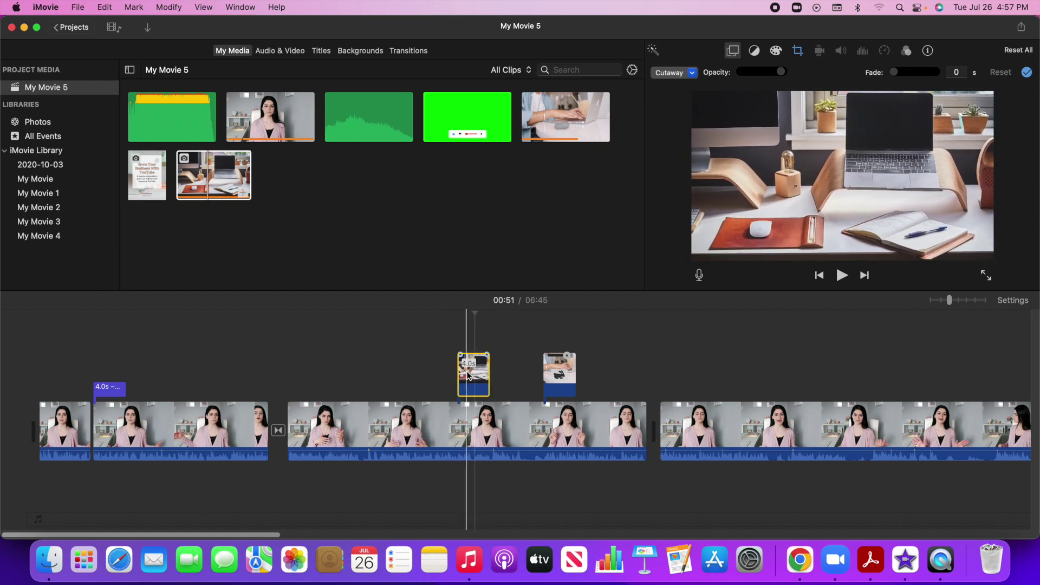
left_click(468, 376)
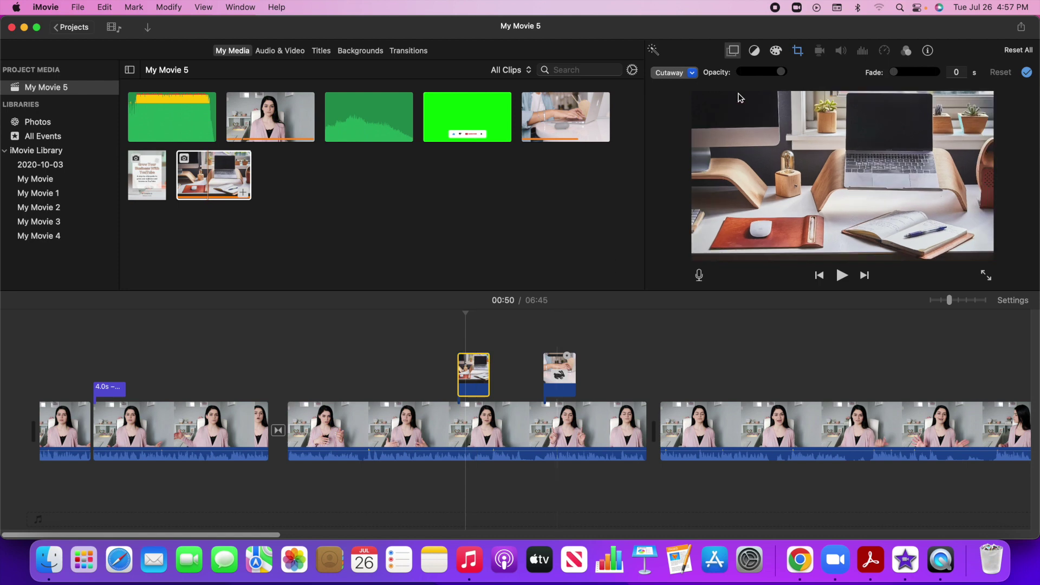
Apply a Ken Burns style to the desk photo with its end frame on the upper-right area
left_click(799, 52)
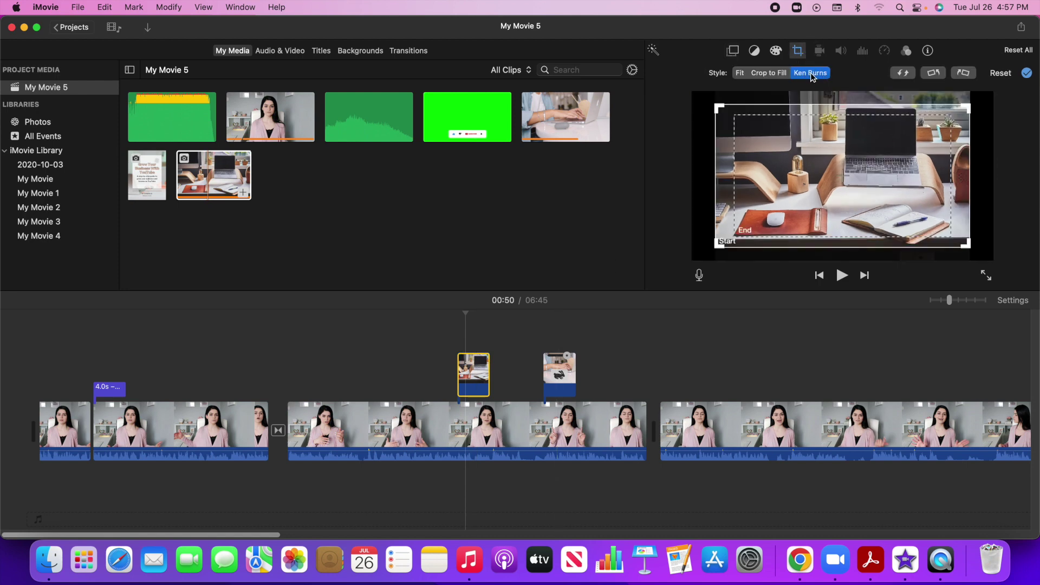
left_click(768, 74)
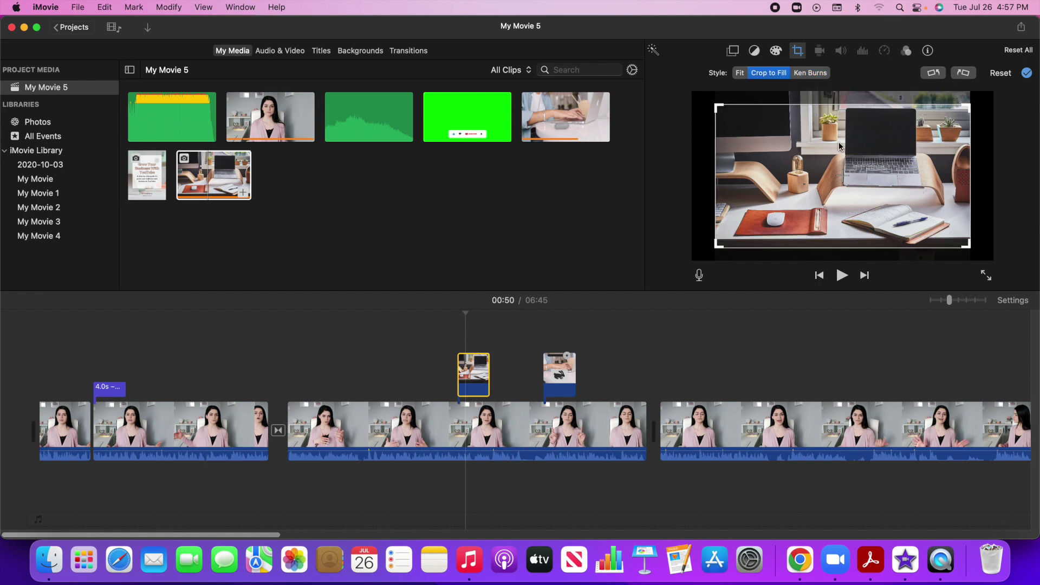
left_click(740, 74)
left_click(820, 75)
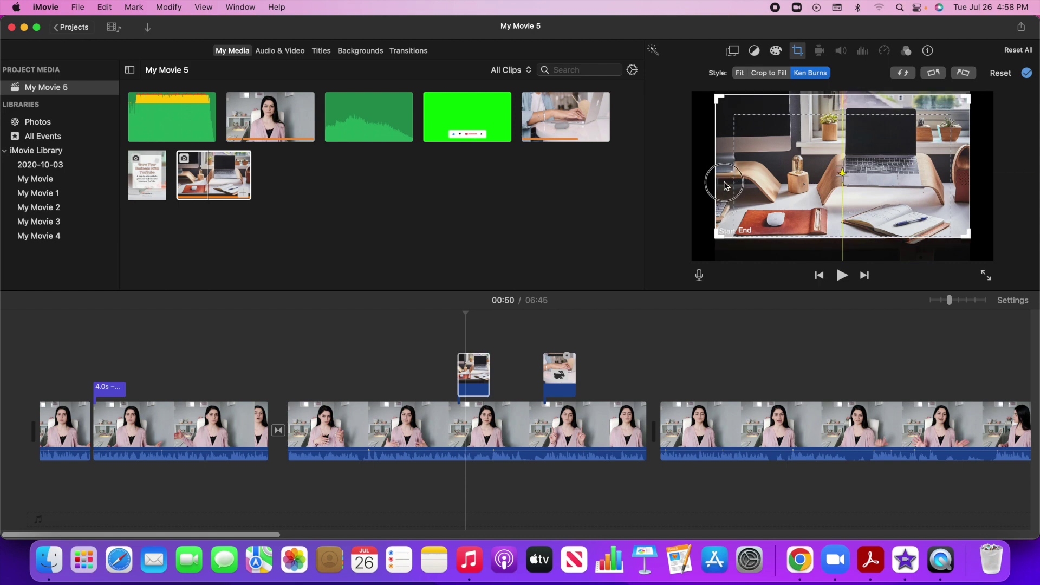
left_click(766, 204)
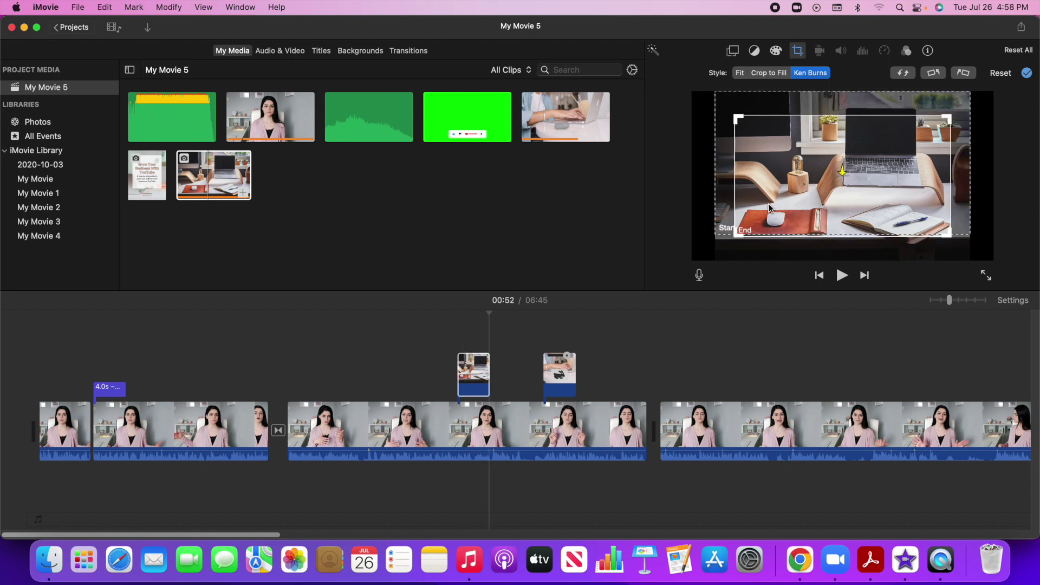
left_click_drag(769, 208, 803, 187)
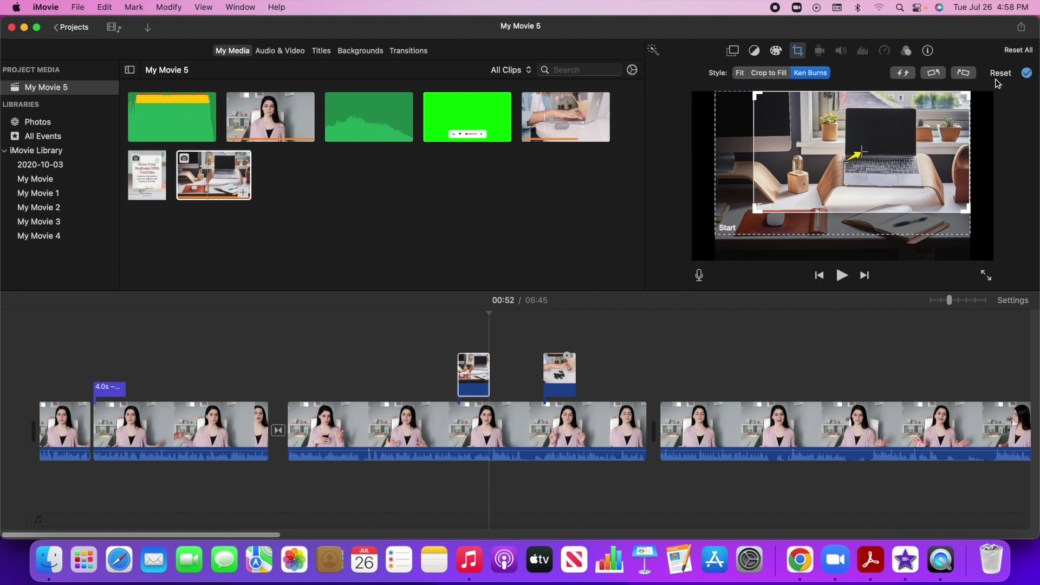
left_click(1027, 74)
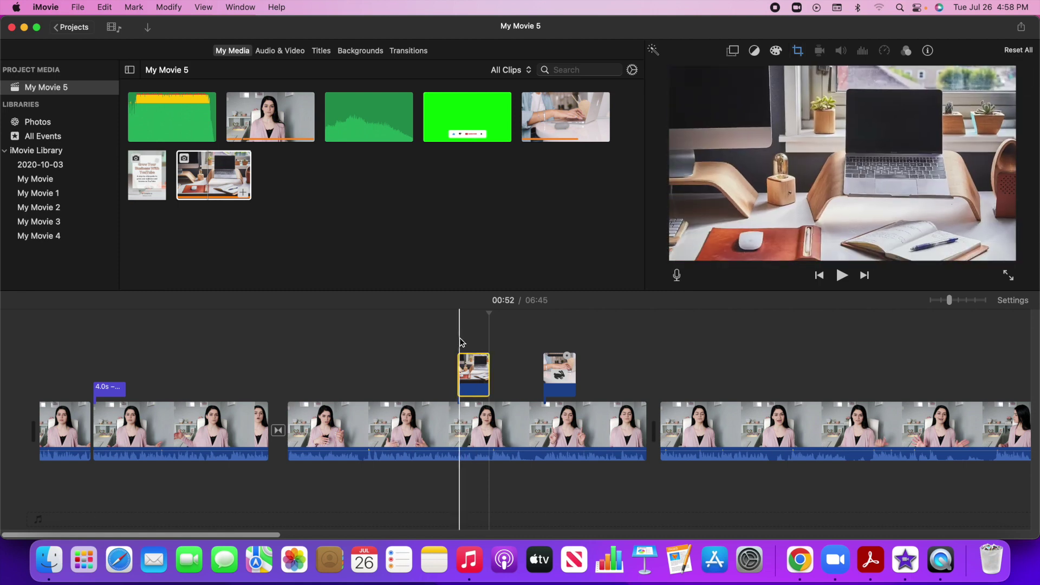
Preview the desk-photo cutaway zooming toward the laptop, then select the photo clip
left_click(449, 342)
left_click(842, 276)
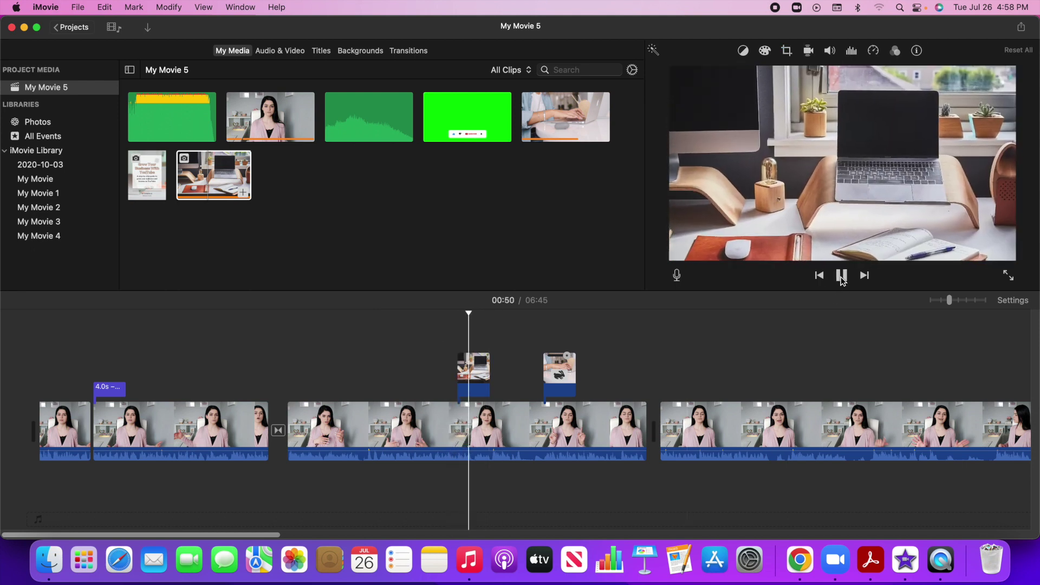
left_click(475, 373)
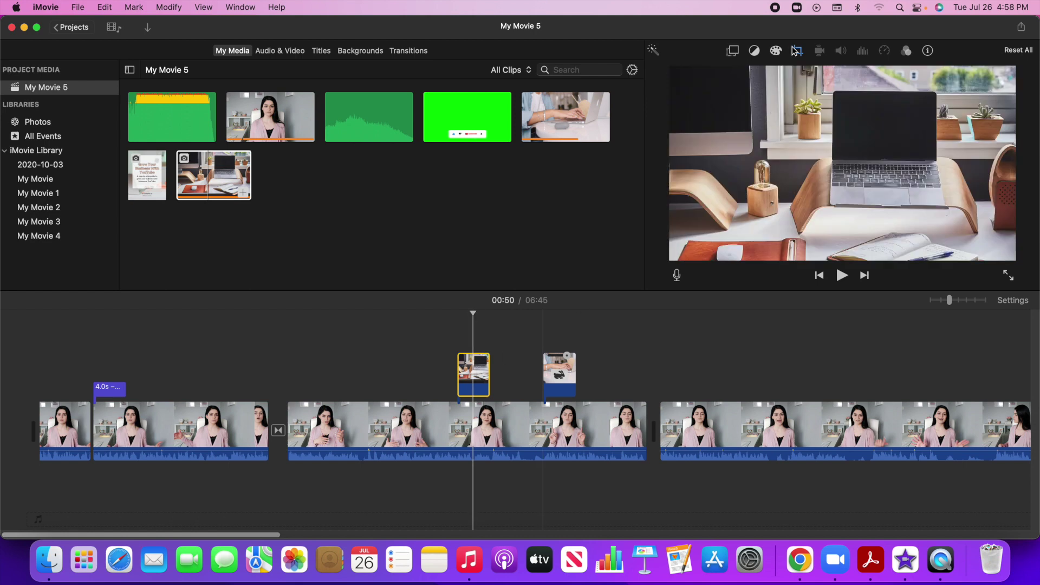
Set the laptop photo's video overlay style to Split Screen
left_click(734, 52)
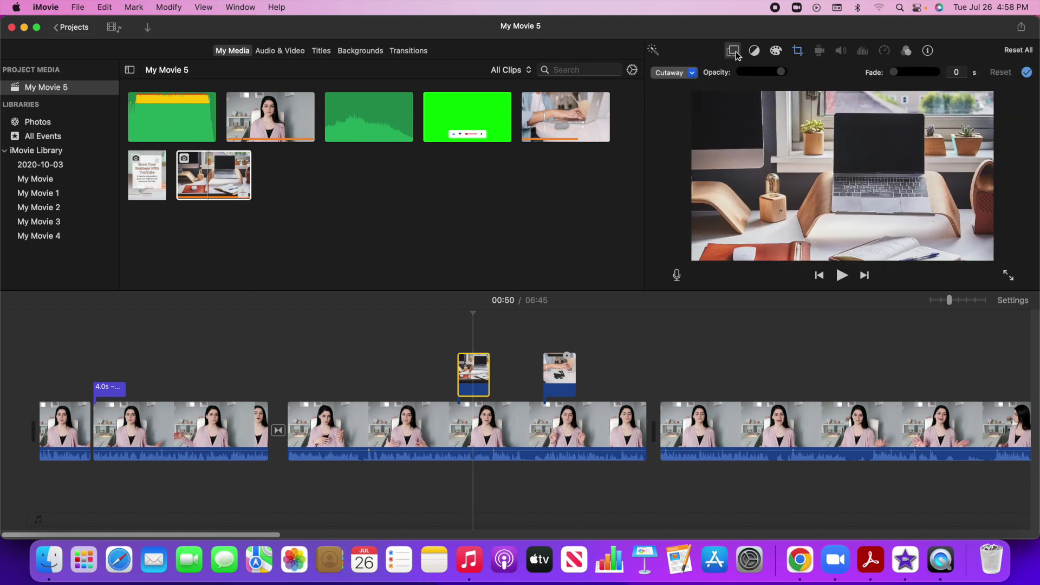
left_click(693, 74)
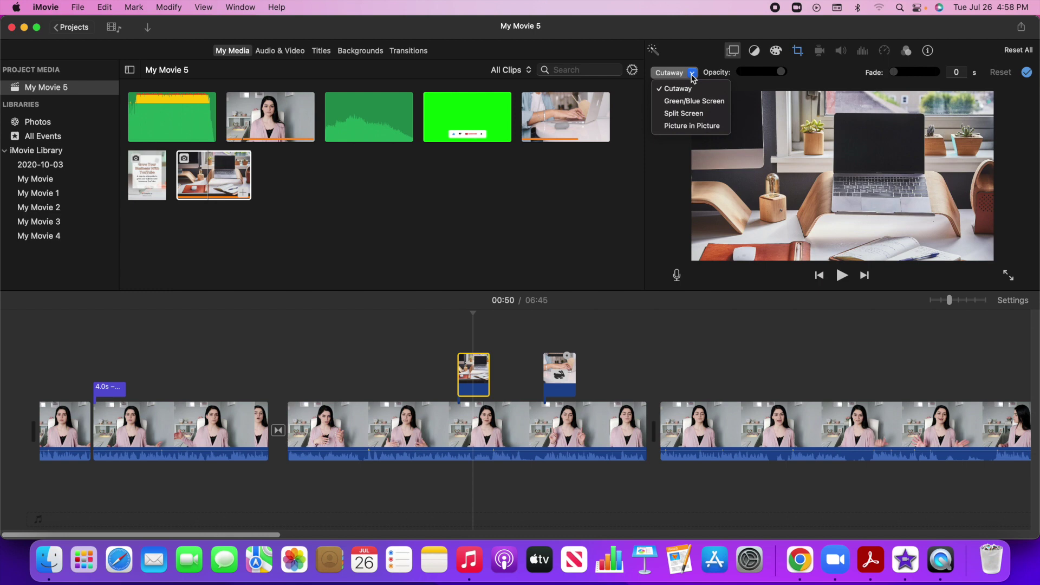
left_click(687, 114)
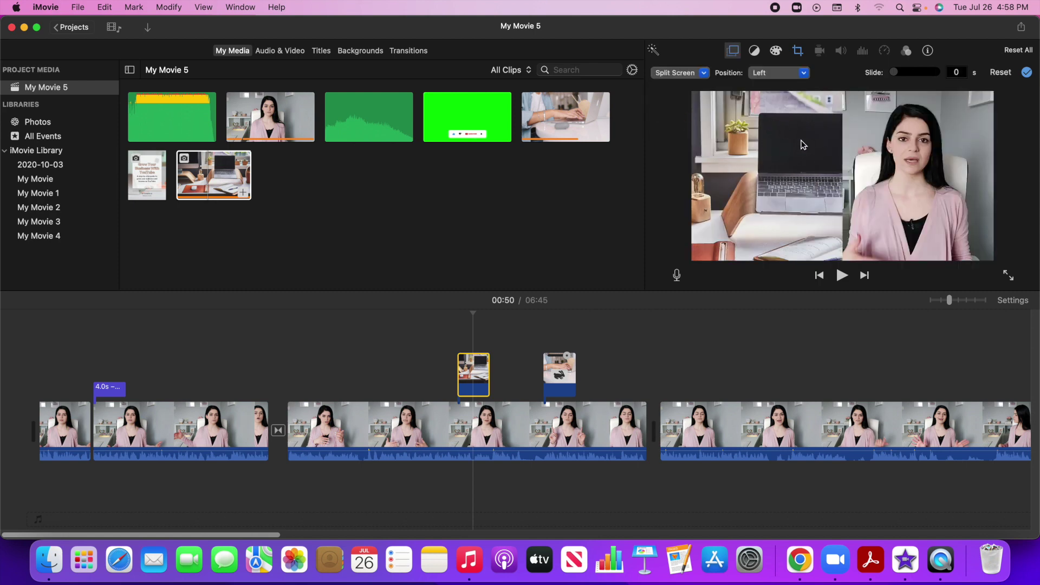
Switch the photo to Crop to Fill, framed tightly around the laptop
left_click(798, 52)
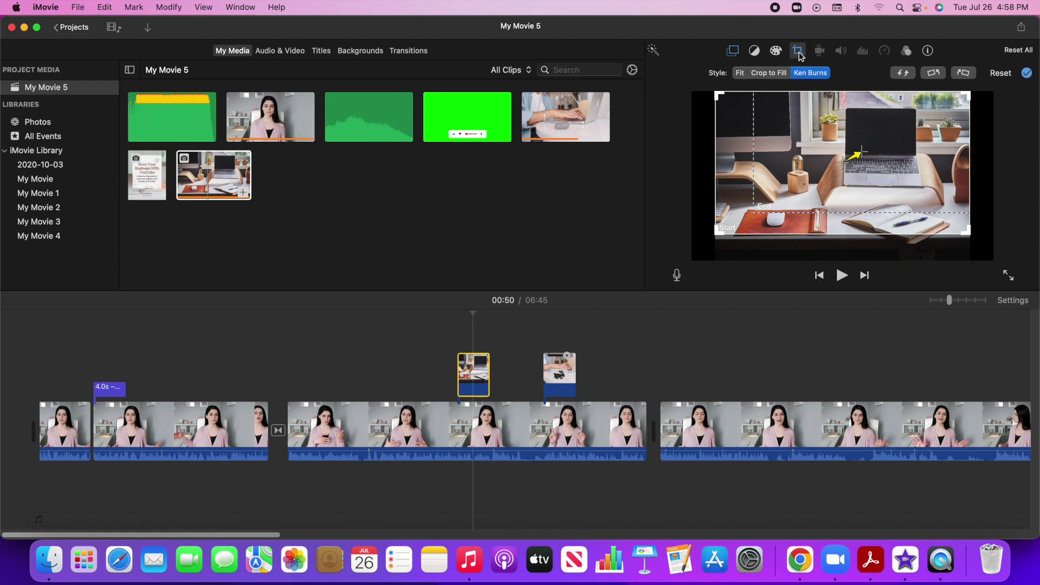
left_click(769, 73)
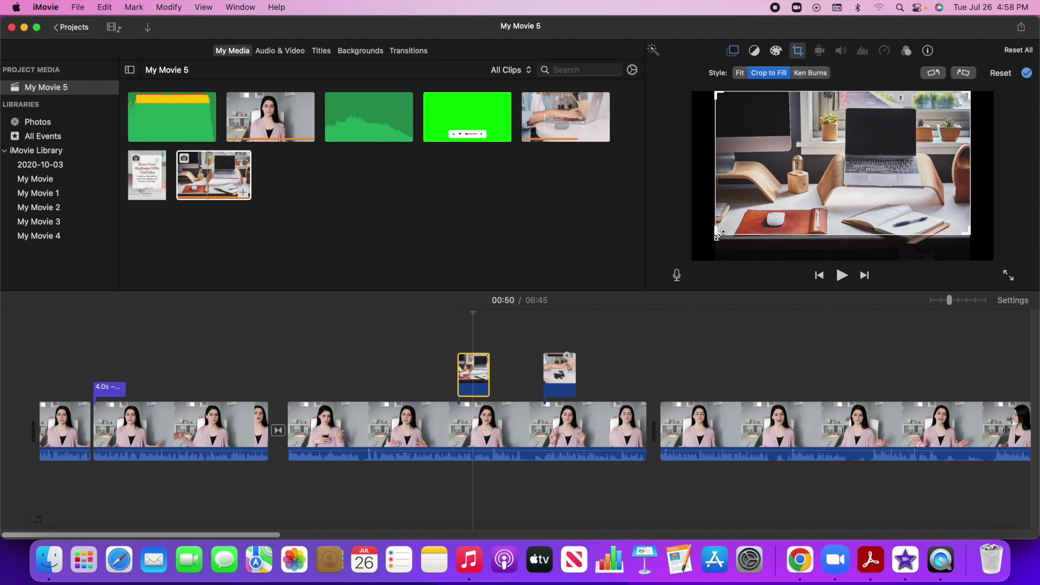
left_click_drag(719, 234, 786, 202)
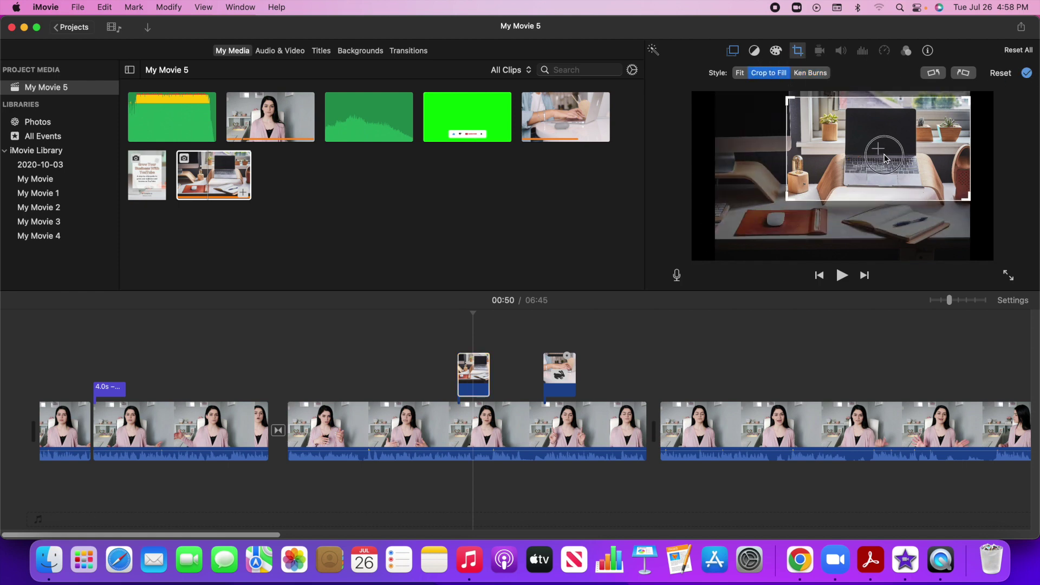
left_click(1025, 78)
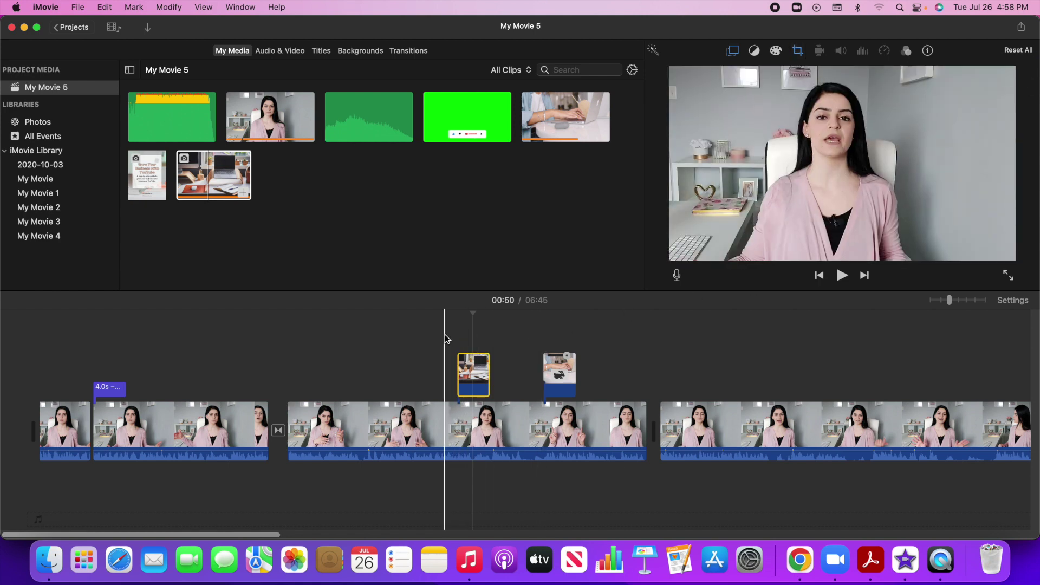
Scroll to 06:12 in the timeline and select the Grow Your Business With YouTube cover image
left_click_drag(271, 535, 964, 542)
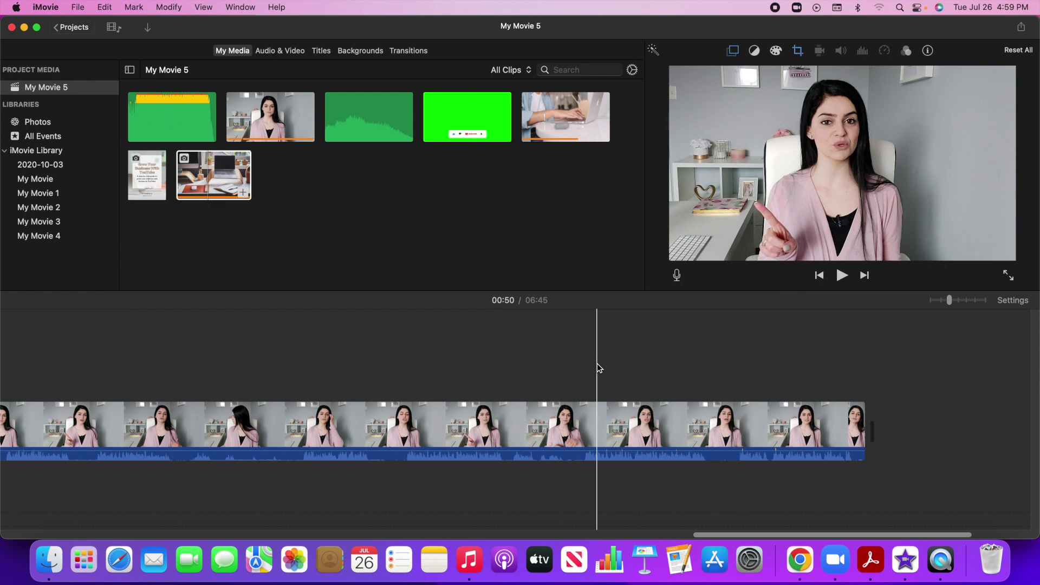
left_click(583, 364)
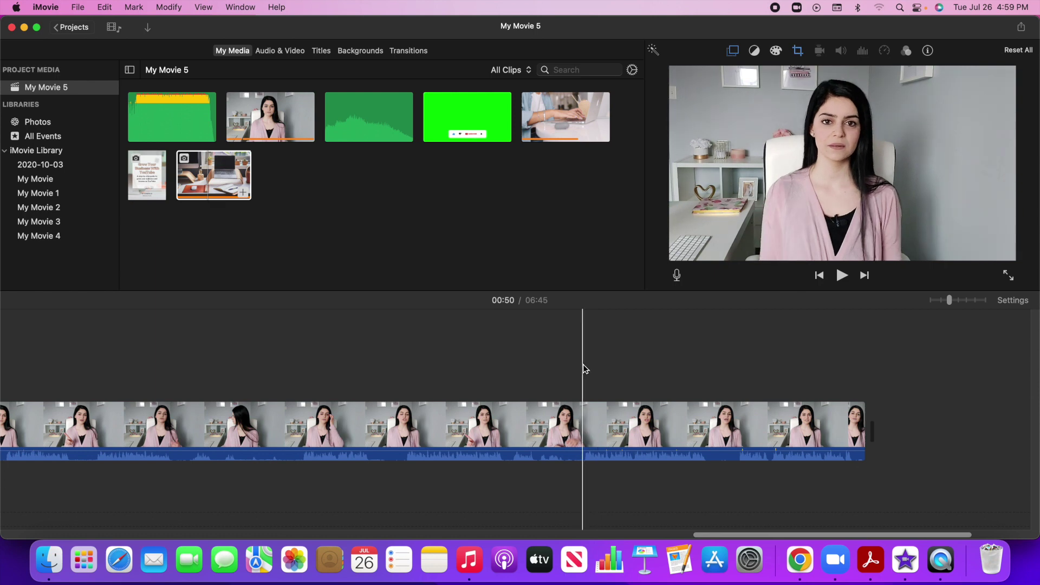
left_click(842, 276)
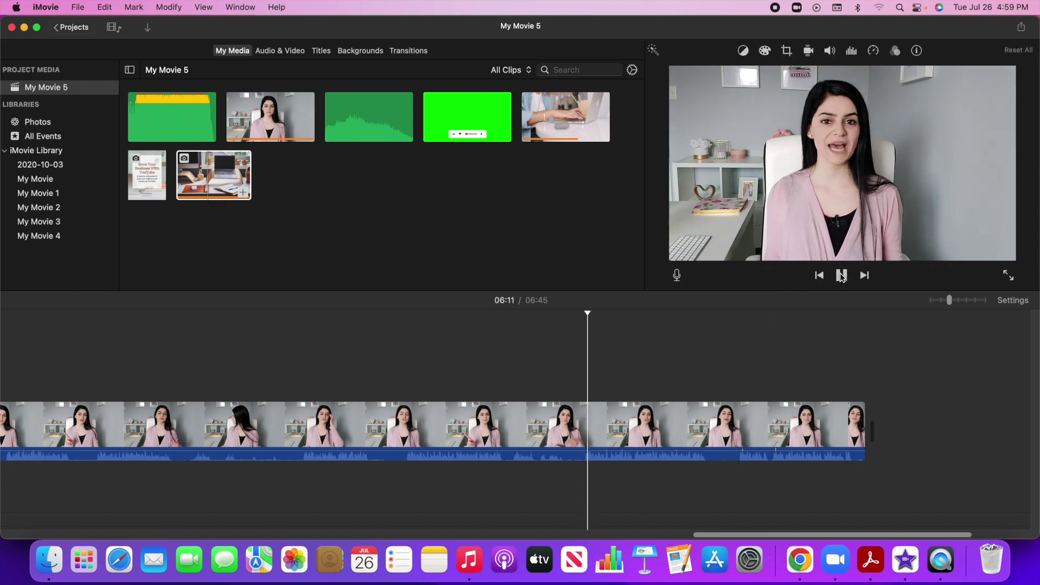
left_click(842, 275)
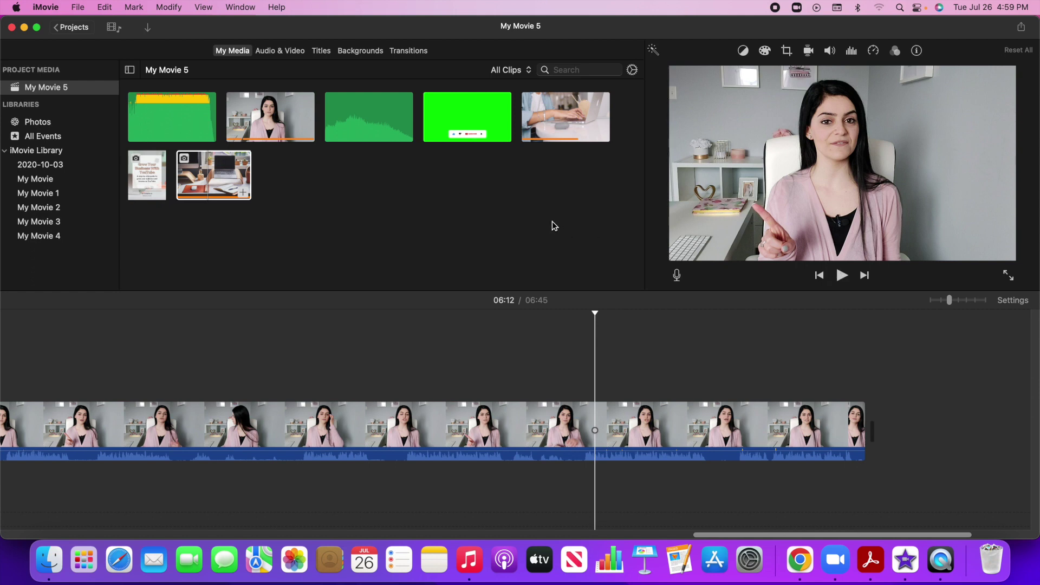
left_click(151, 186)
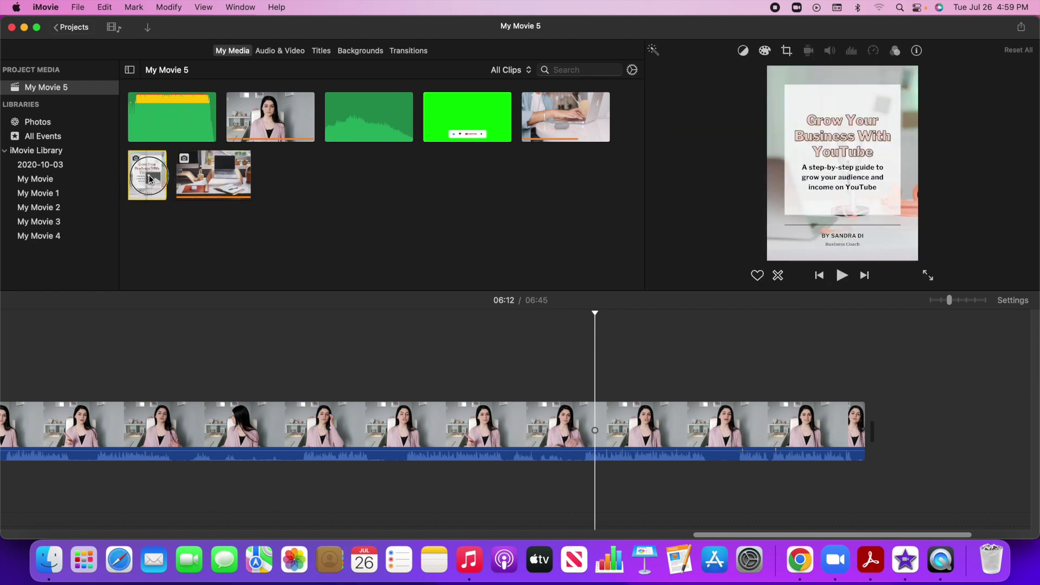
Place the cover image above the main clip at 06:12 and set it to Crop to Fit
left_click_drag(146, 175, 599, 357)
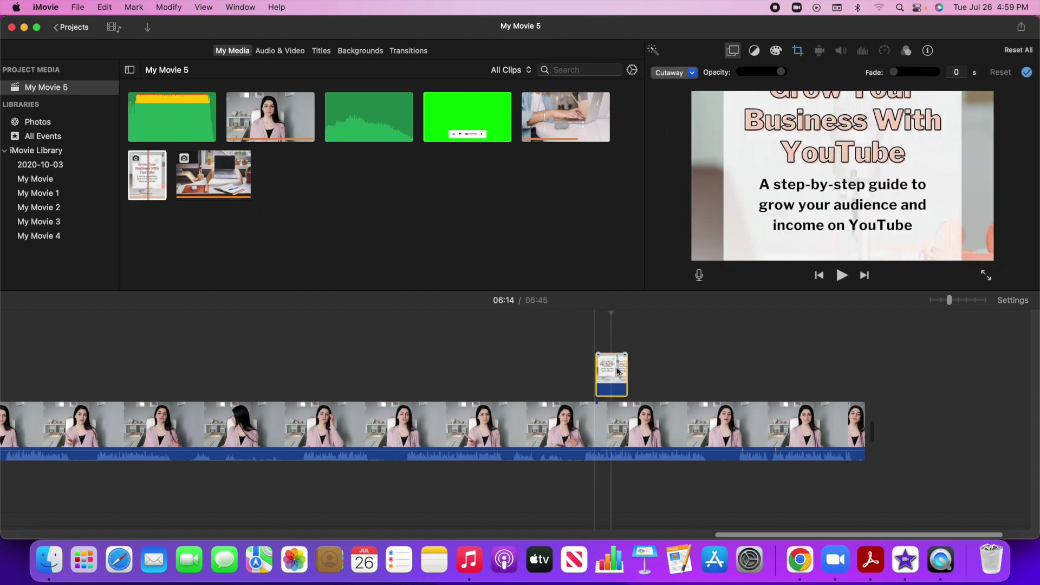
left_click(798, 52)
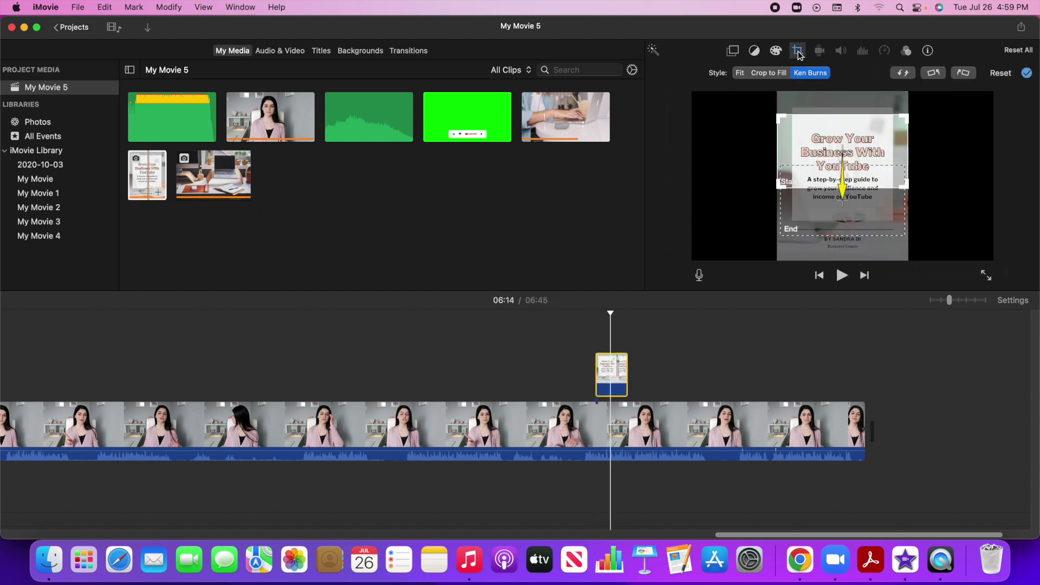
left_click(740, 74)
left_click(1027, 74)
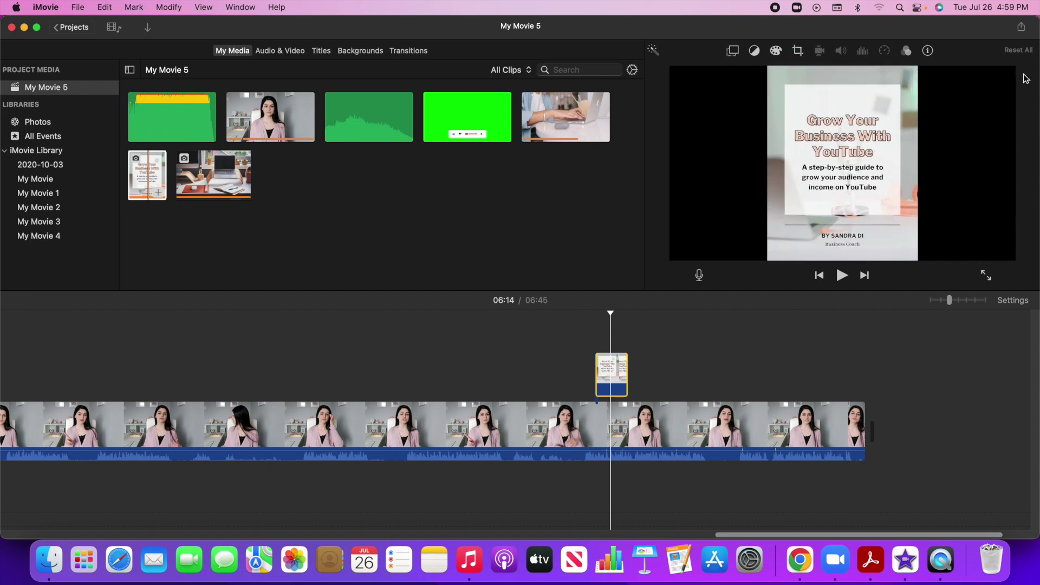
Make the cover a Picture in Picture inset, enlarged and moved to the left side
left_click(615, 369)
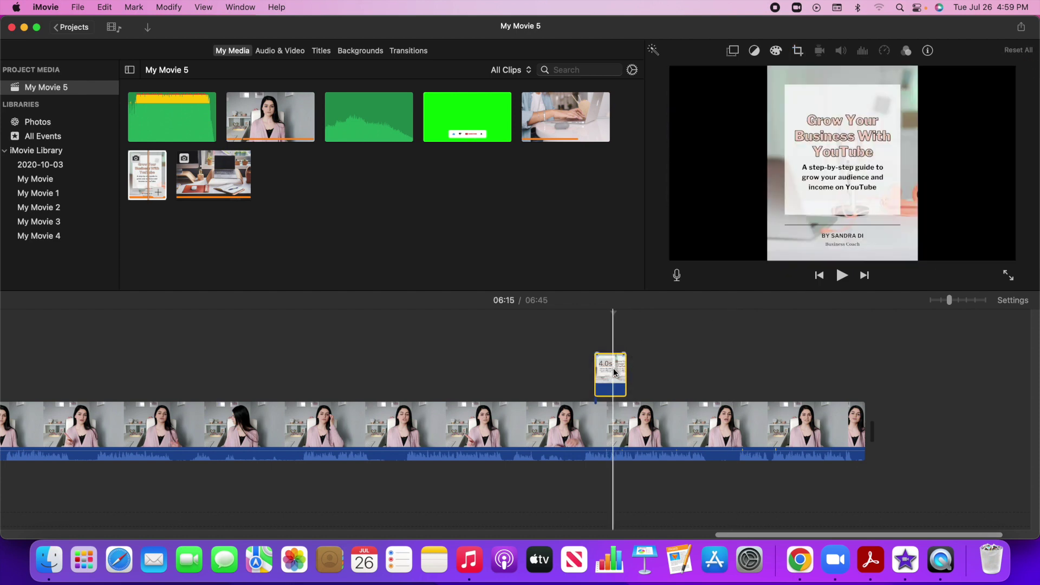
left_click(735, 52)
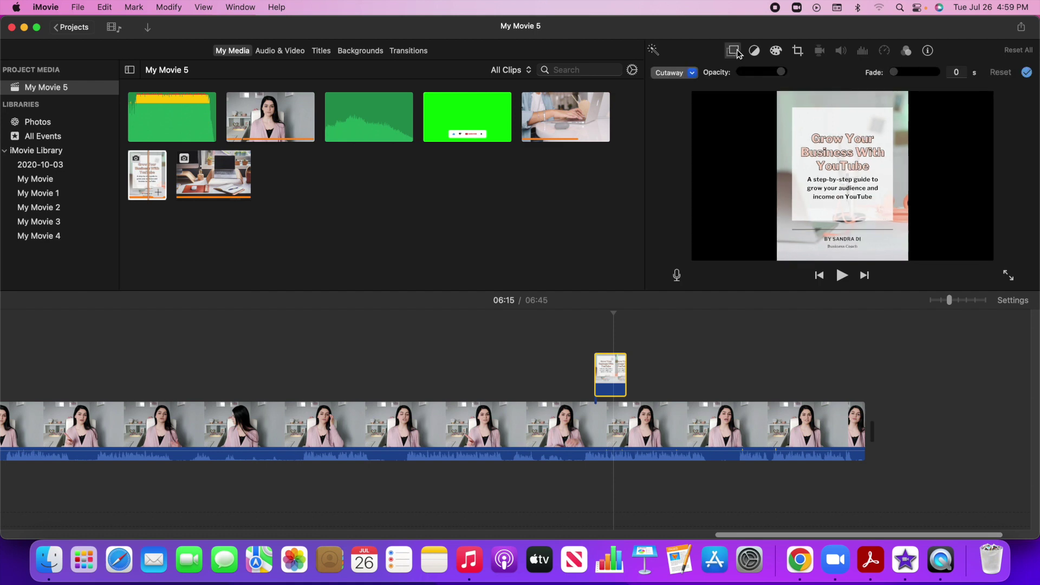
left_click(691, 73)
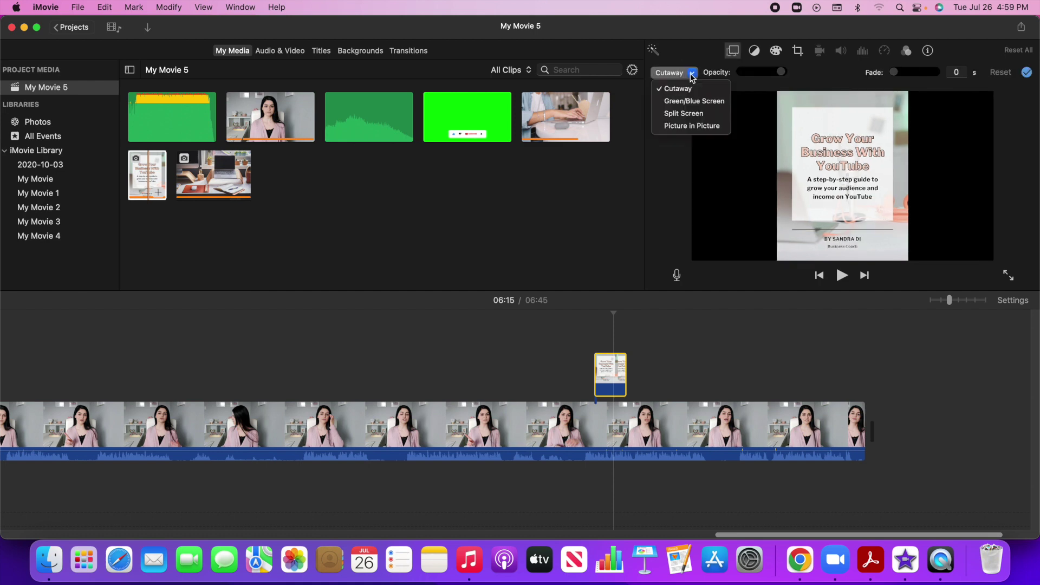
left_click(692, 126)
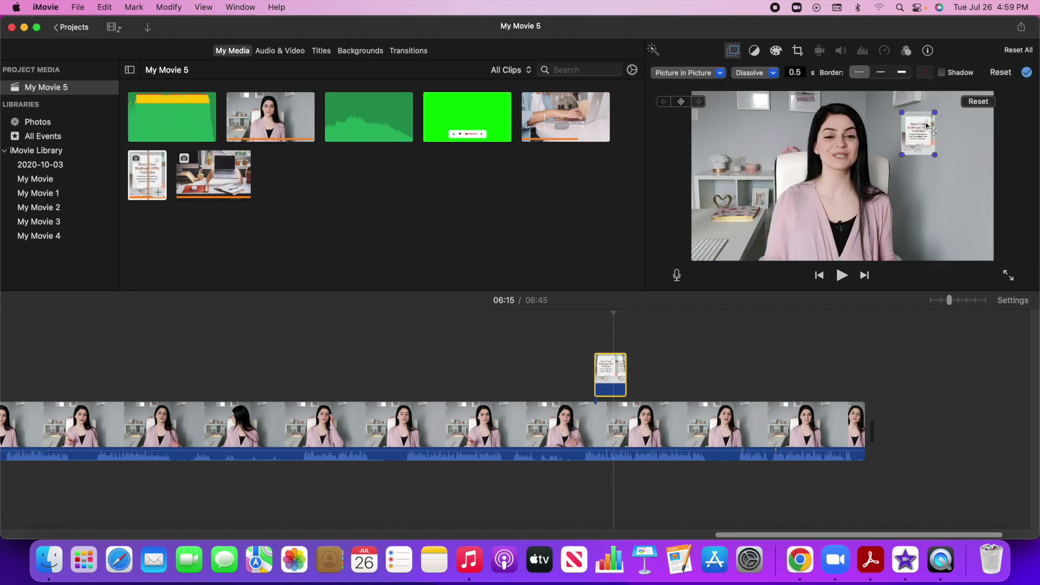
left_click_drag(897, 156, 819, 249)
left_click_drag(867, 195, 731, 196)
left_click_drag(788, 247, 773, 185)
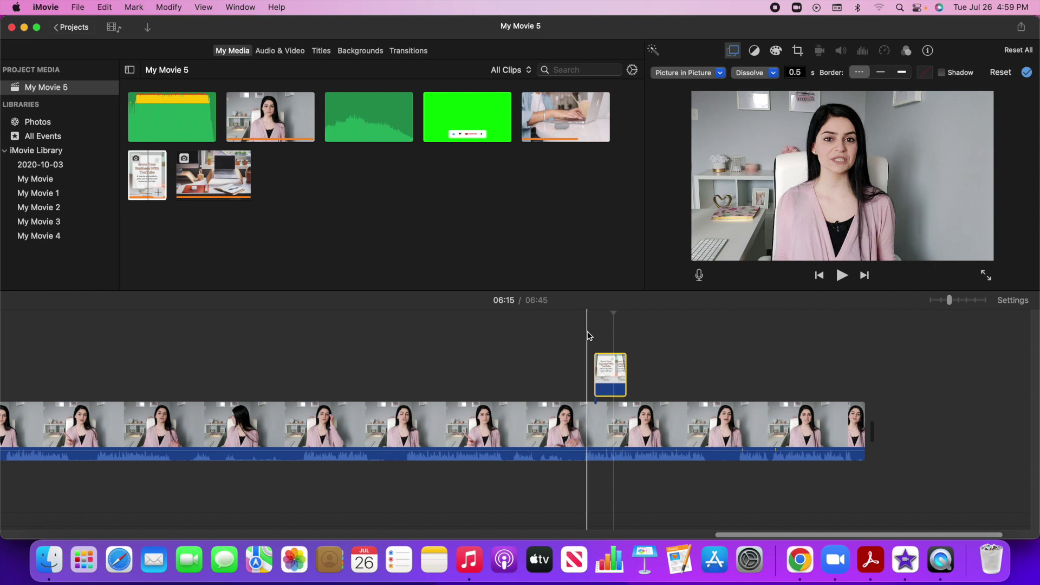
Preview the inset near 06:13 and confirm the picture-in-picture settings
left_click(842, 275)
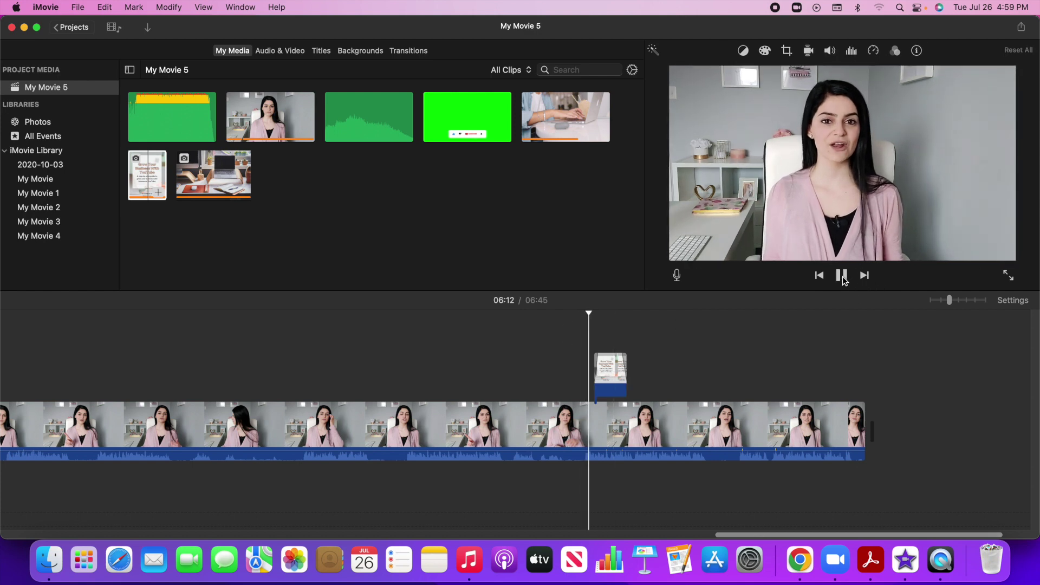
left_click(842, 276)
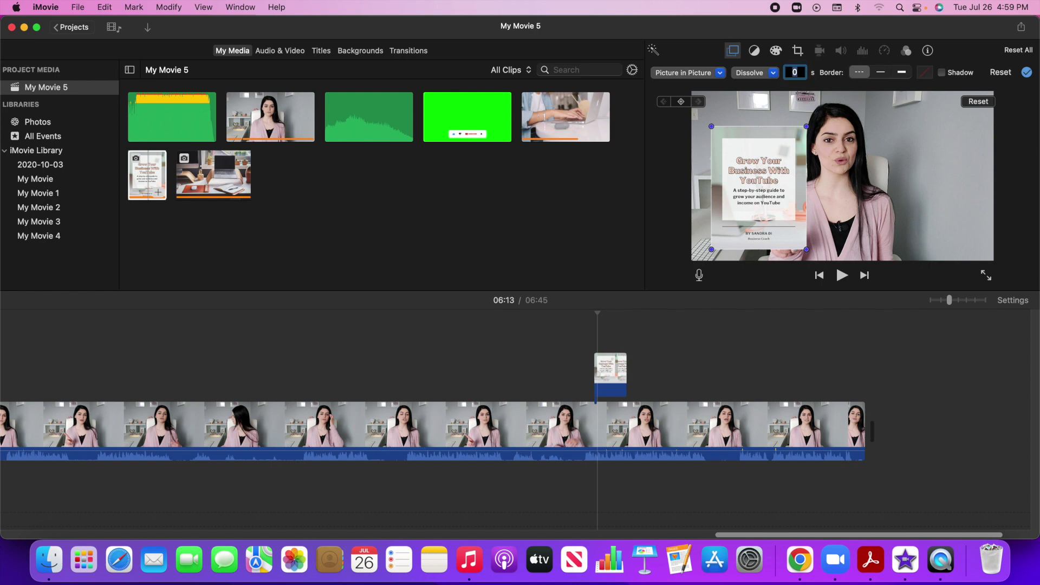
left_click(842, 275)
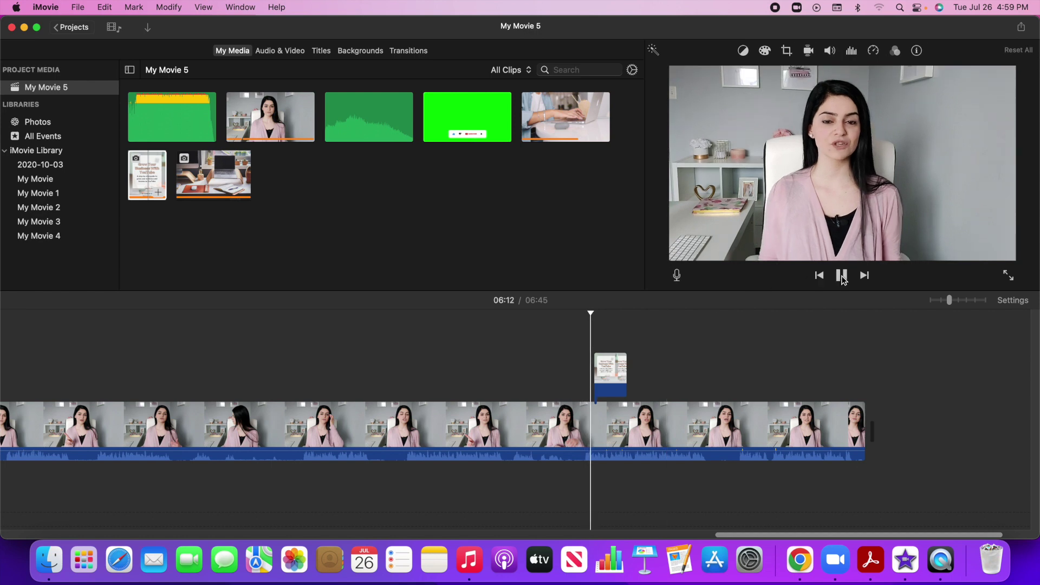
left_click(843, 275)
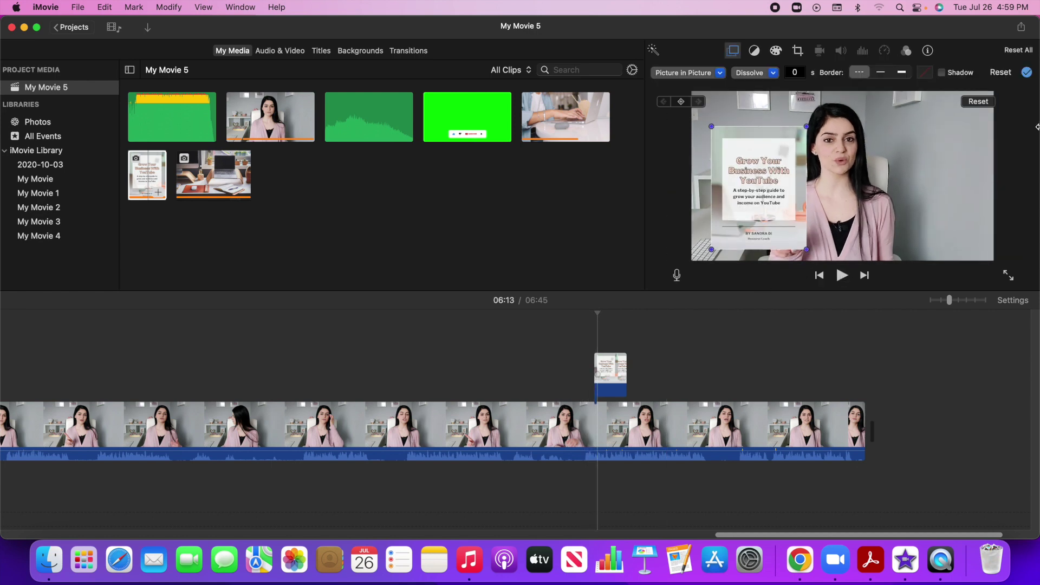
left_click(1028, 73)
left_click_drag(966, 534, 250, 534)
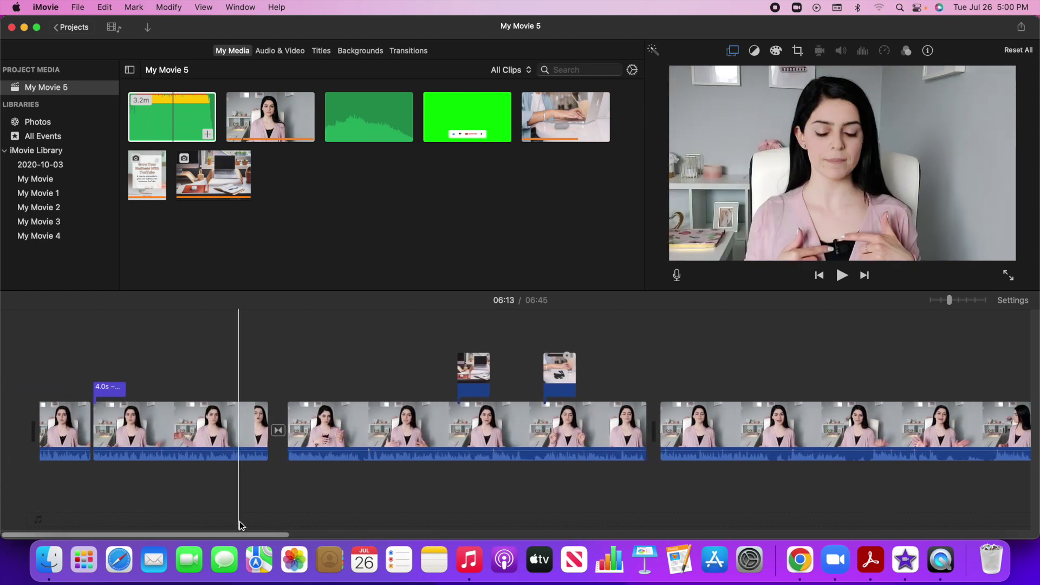
Place the 3.2-minute Noir Et Blanc Vie track beneath the video and lower its volume to 4%
left_click(196, 123)
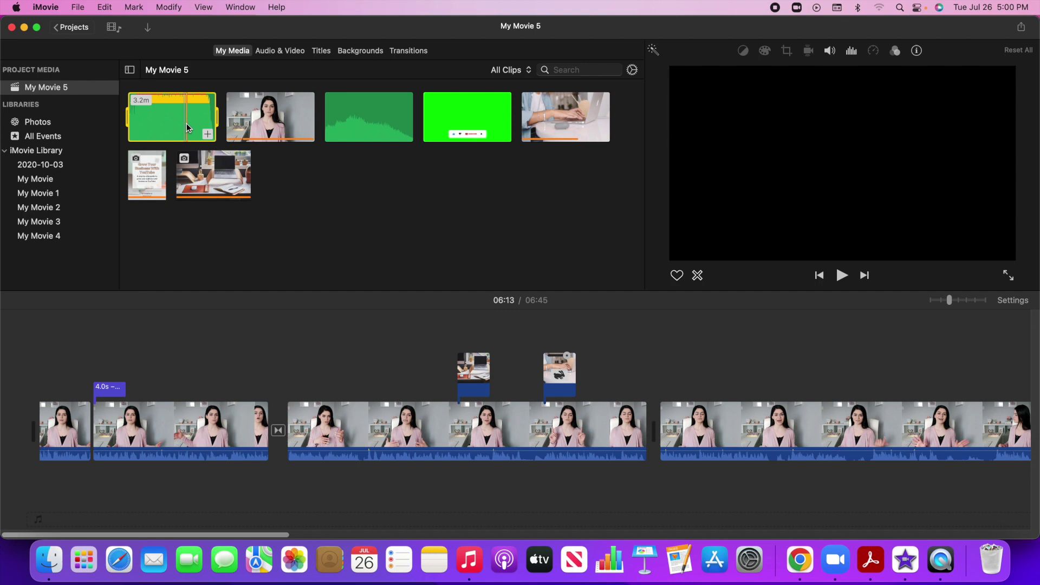
left_click_drag(186, 122, 69, 495)
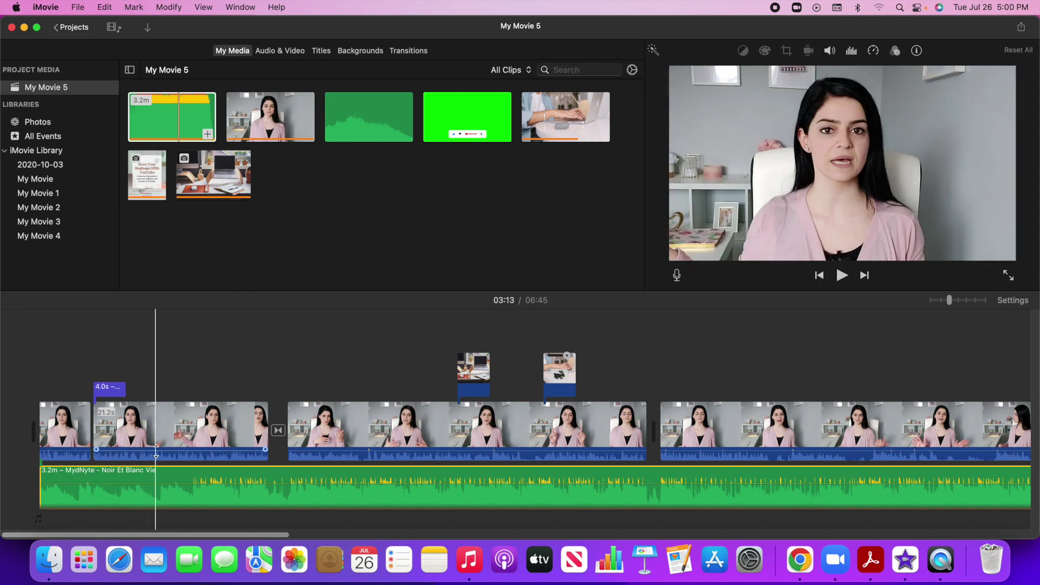
left_click(110, 482)
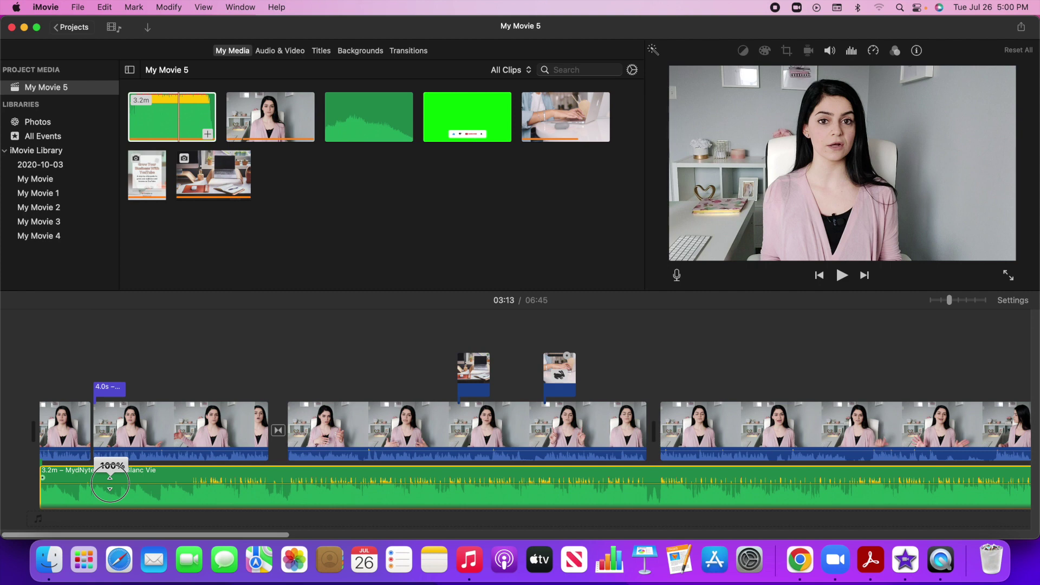
left_click_drag(110, 483, 108, 496)
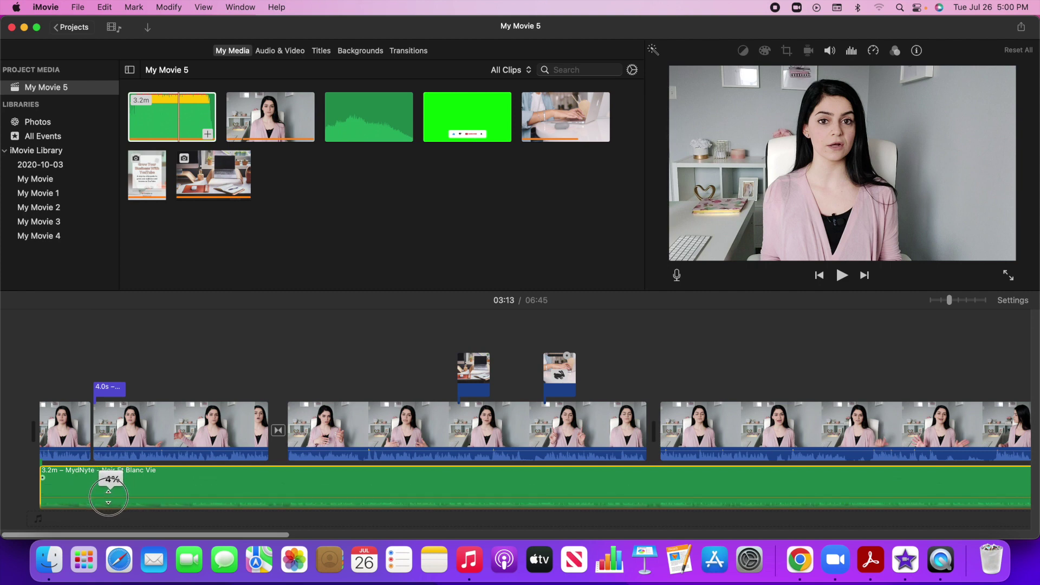
left_click_drag(109, 496, 109, 497)
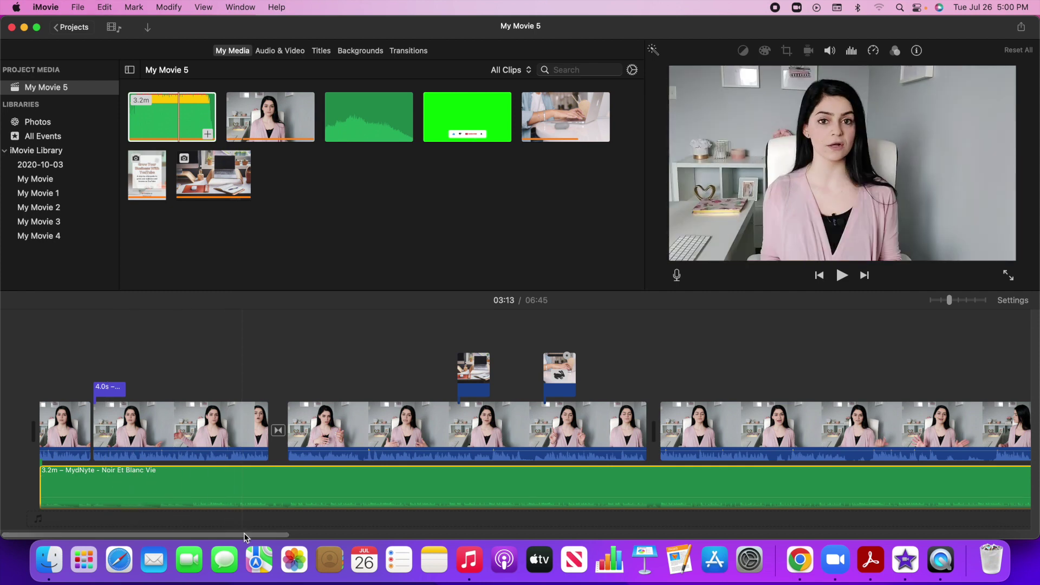
left_click_drag(244, 535, 567, 536)
left_click(507, 362)
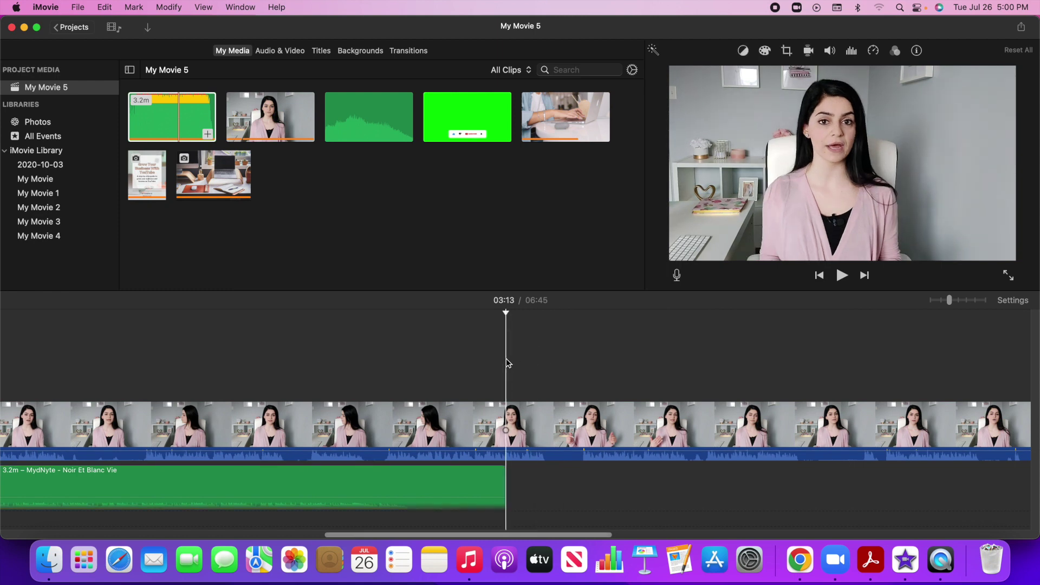
Scroll to the end of the timeline and delete the selected item there
scroll(594, 478, "right", 10)
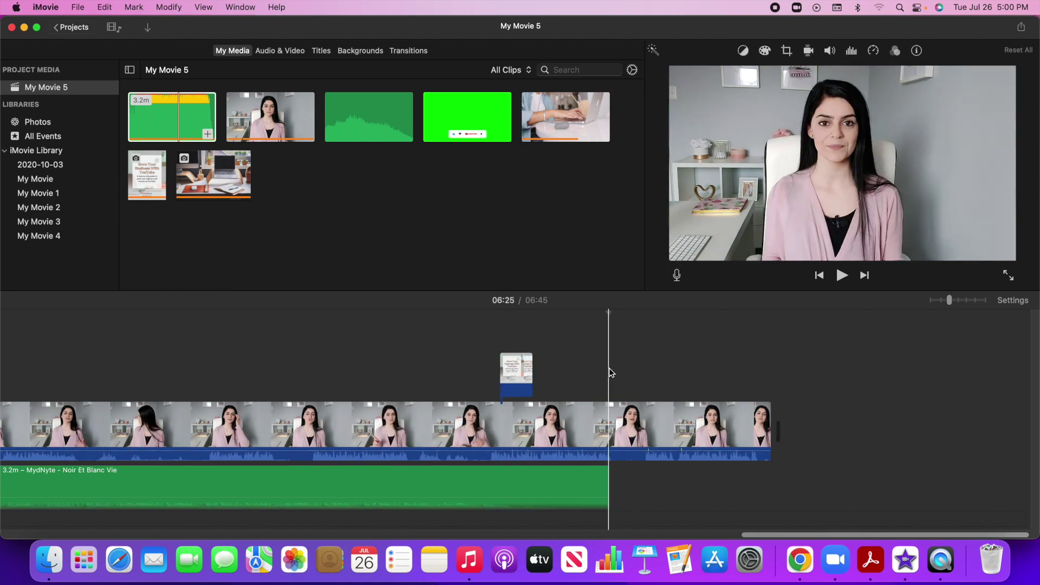
left_click(609, 428)
key("Delete")
left_click_drag(877, 535, 848, 535)
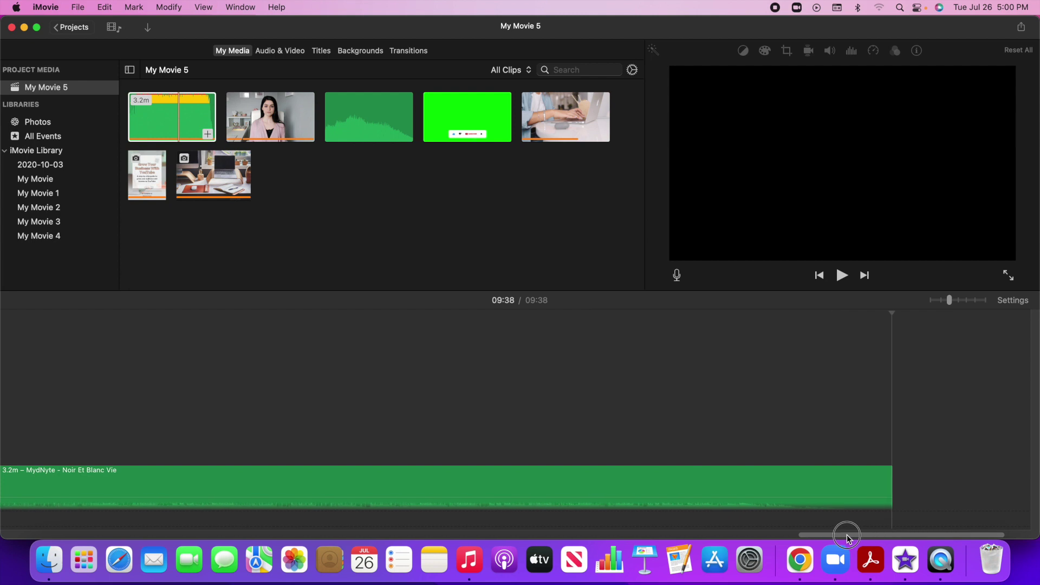
scroll(945, 489, "left", 3)
Trim the music's end so it stops with the video at 06:45, then return to the start
left_click_drag(975, 485, 27, 501)
left_click_drag(811, 536, 701, 538)
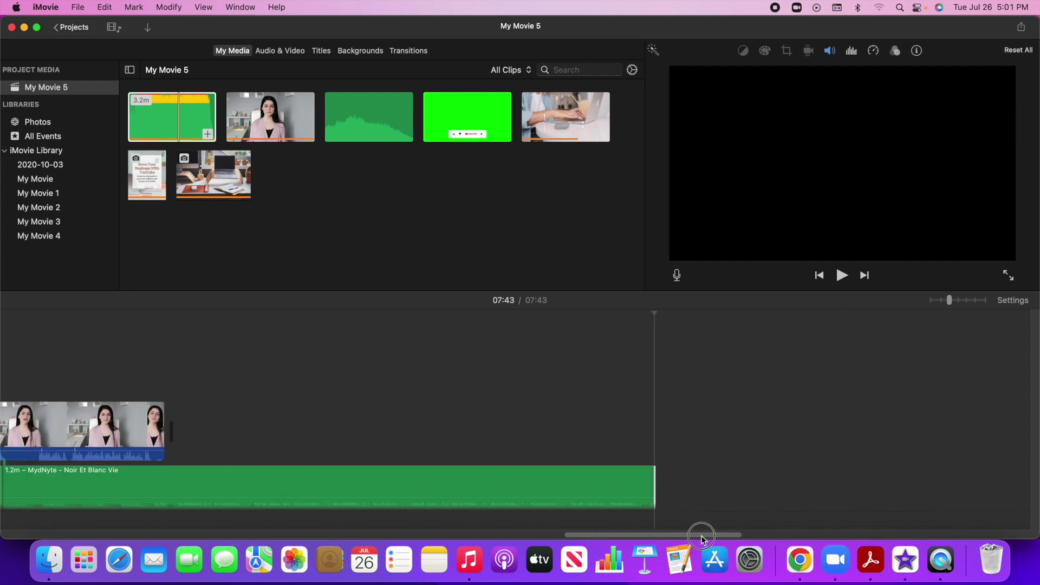
scroll(957, 493, "left", 5)
left_click_drag(877, 489, 386, 490)
left_click_drag(583, 537, 37, 530)
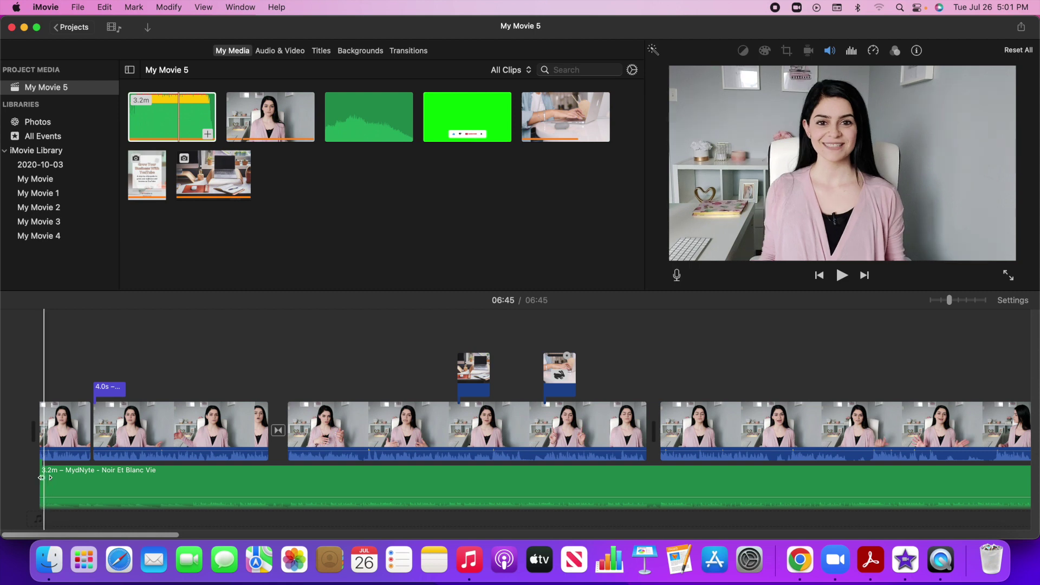
left_click_drag(45, 478, 46, 478)
left_click(39, 355)
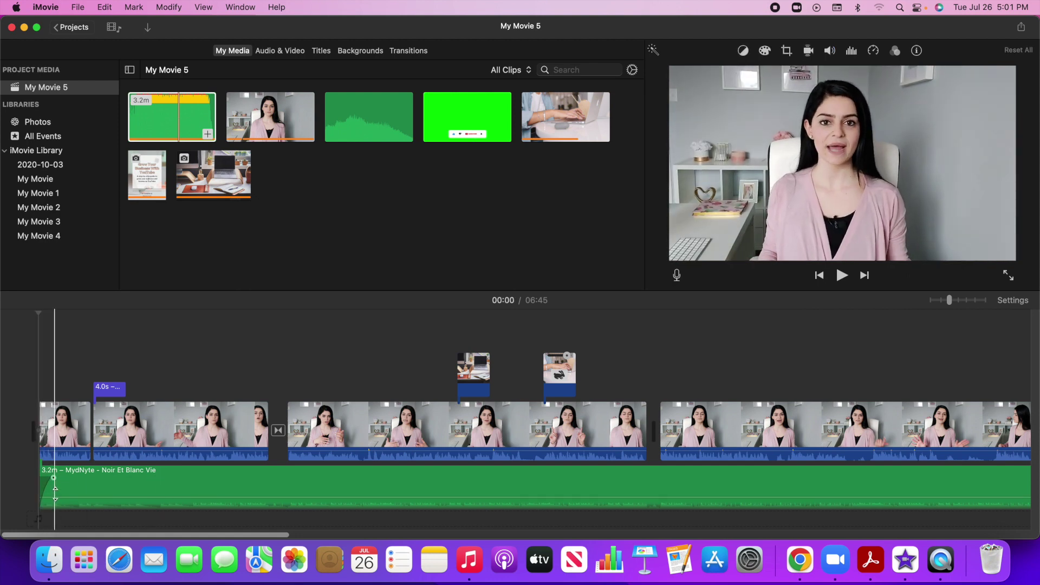
left_click(367, 430)
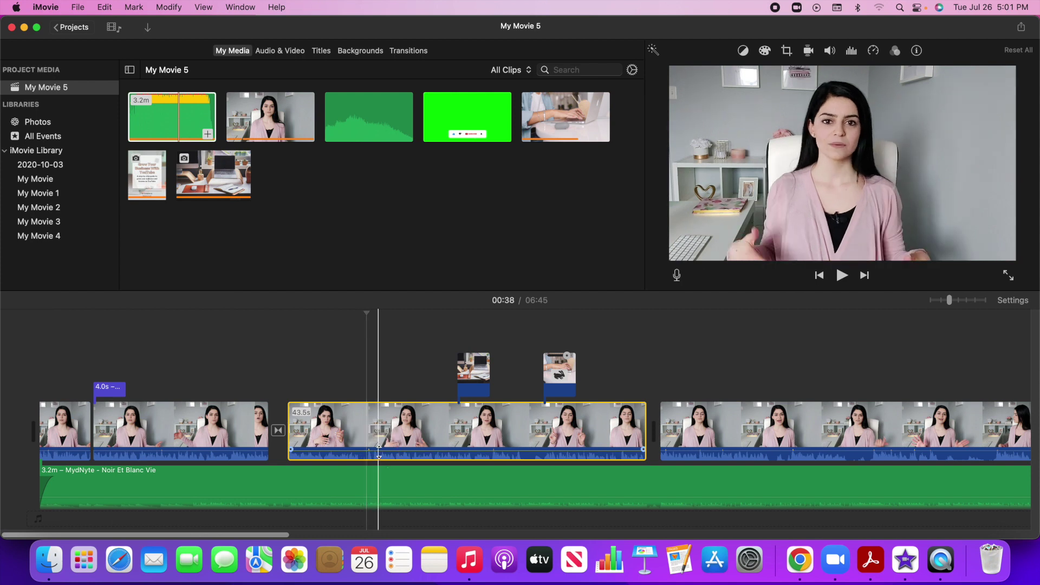
Enable Reduce background noise at 100% on the middle clip, leaving the Equalizer Flat
left_click(834, 50)
left_click_drag(768, 74, 772, 76)
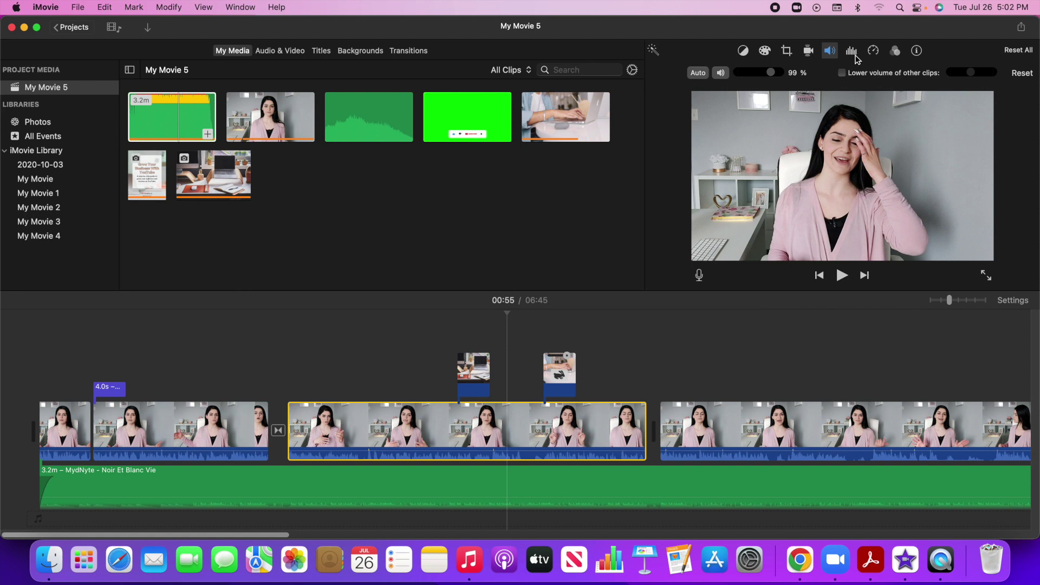
left_click(852, 51)
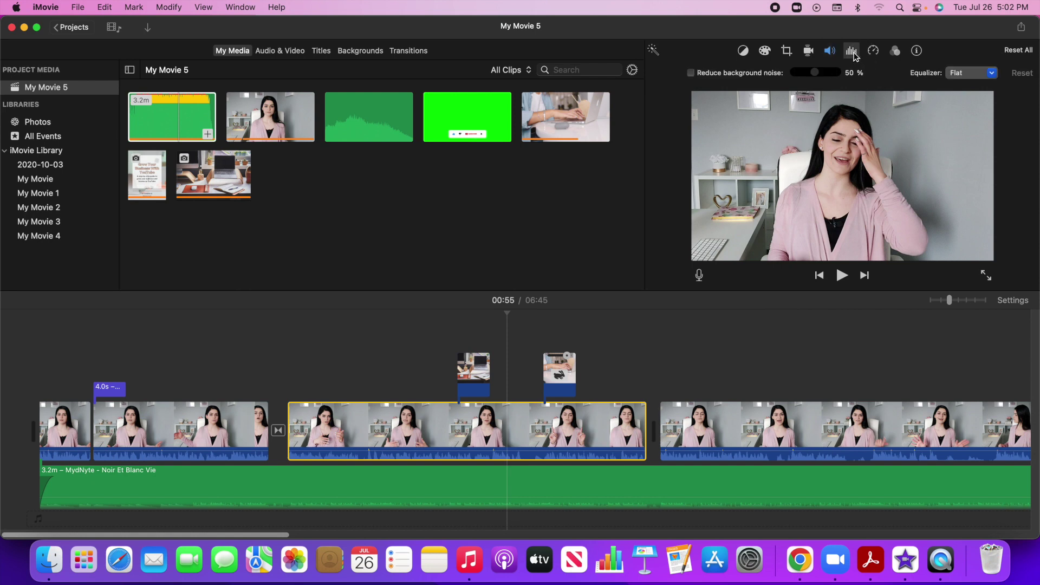
left_click(691, 73)
left_click_drag(817, 77, 843, 77)
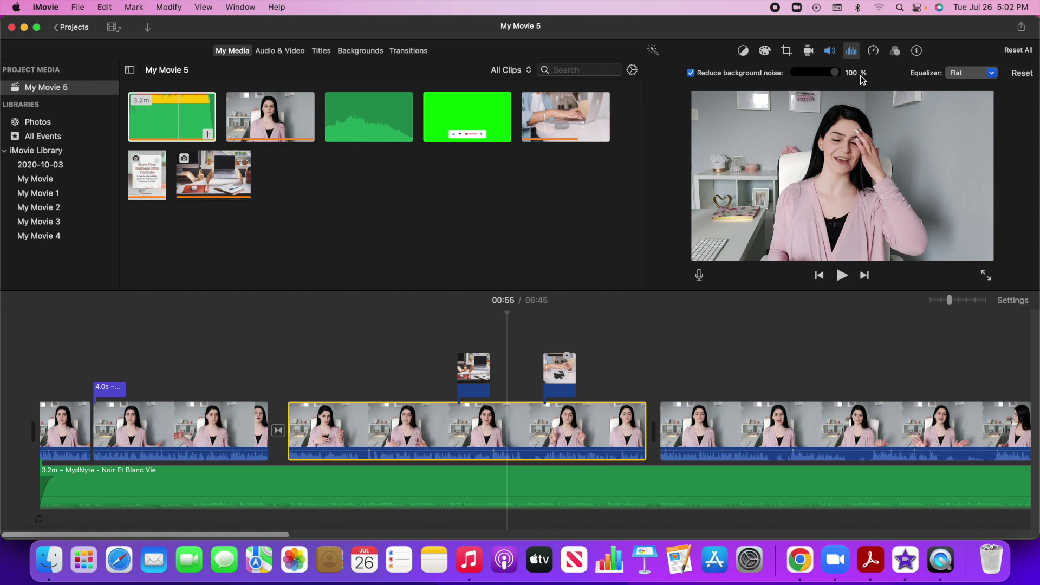
left_click(390, 435)
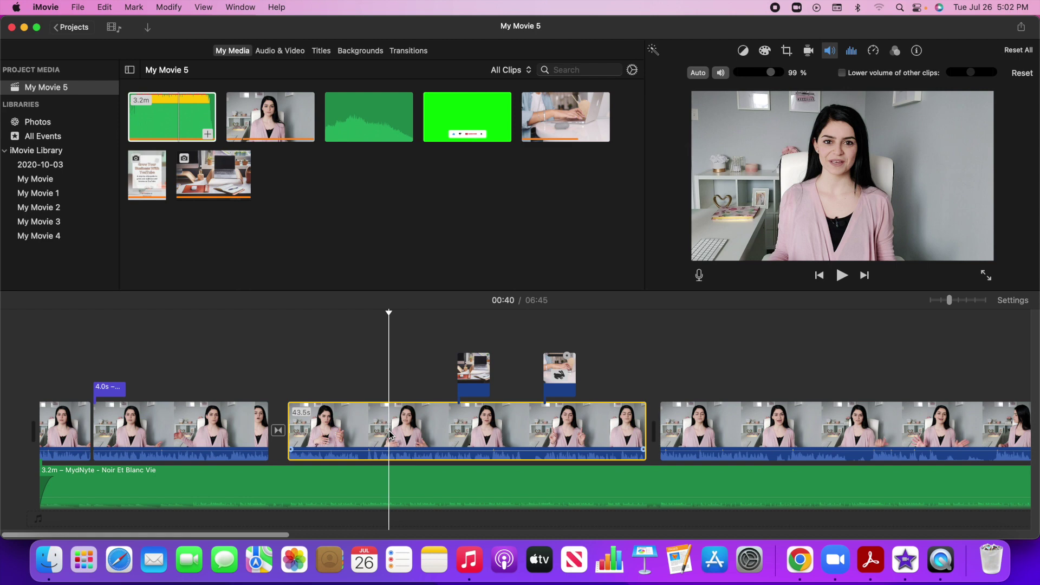
Place the subscribe clip above the middle clip and set its overlay to Green/Blue Screen
left_click(455, 121)
left_click_drag(455, 120, 368, 400)
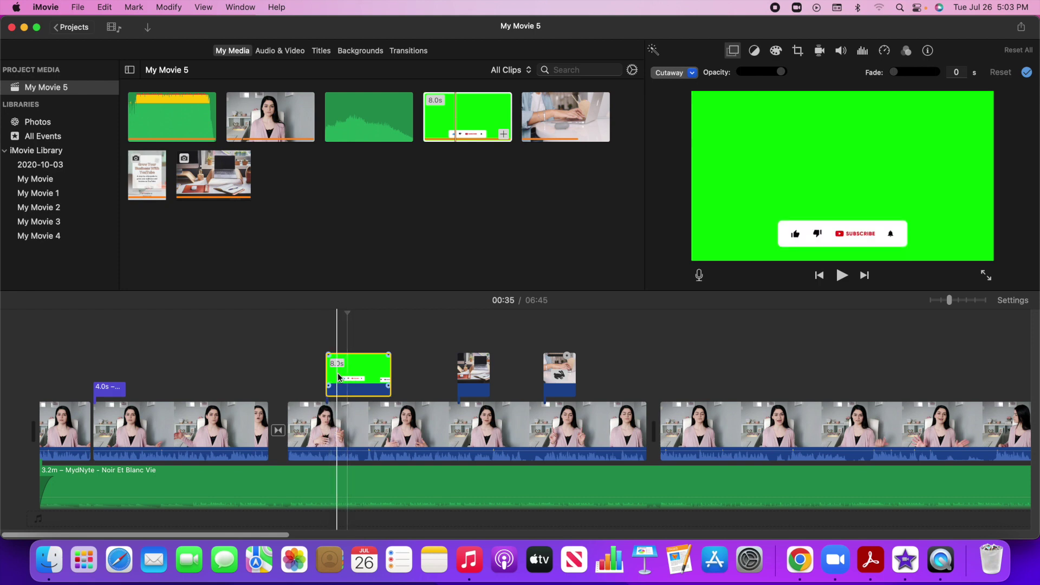
left_click(692, 74)
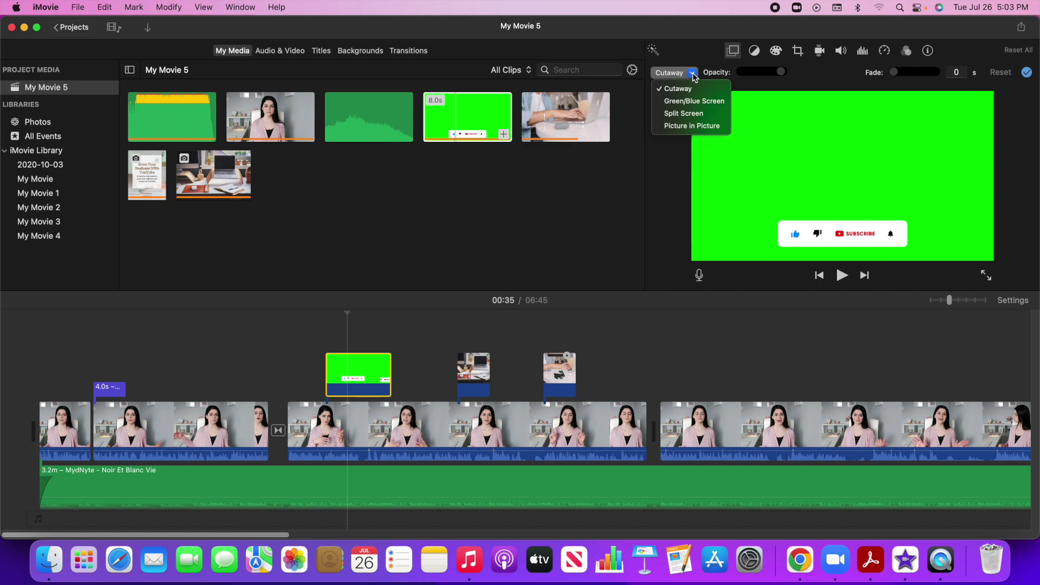
left_click(695, 102)
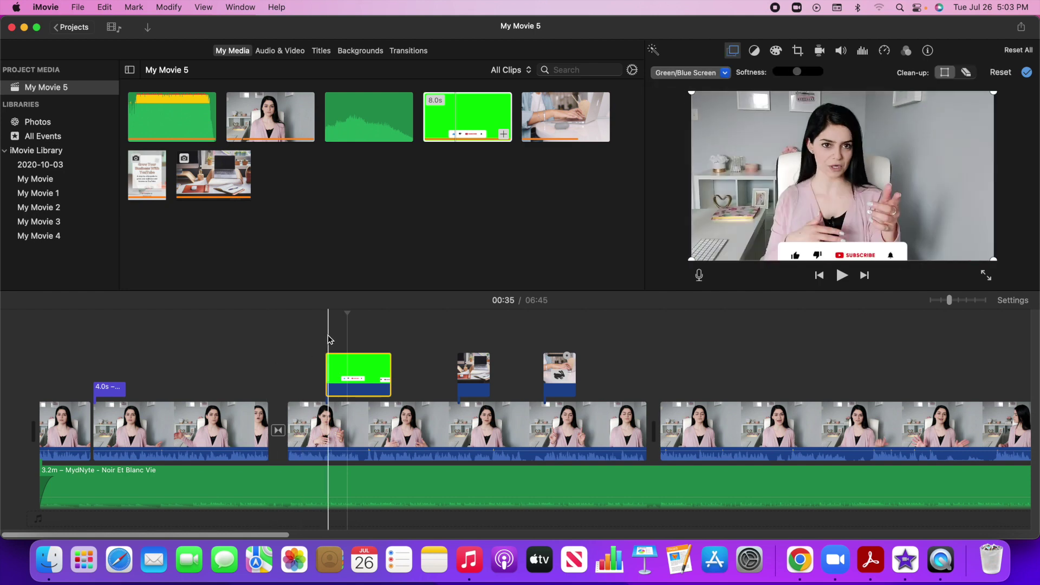
Play back from just before the overlay to preview the keyed subscribe animation
left_click(320, 337)
left_click(843, 276)
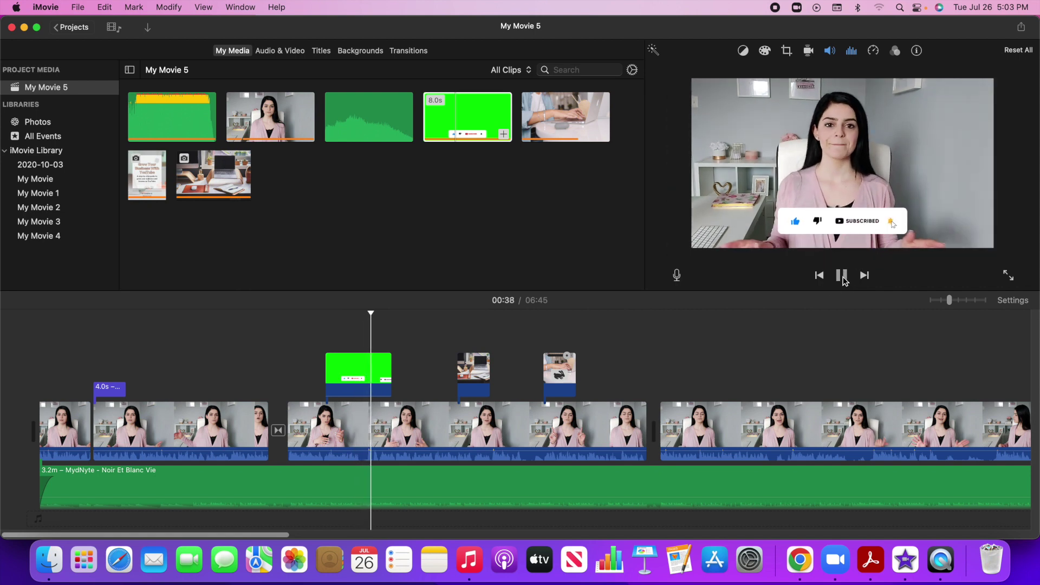
left_click(842, 278)
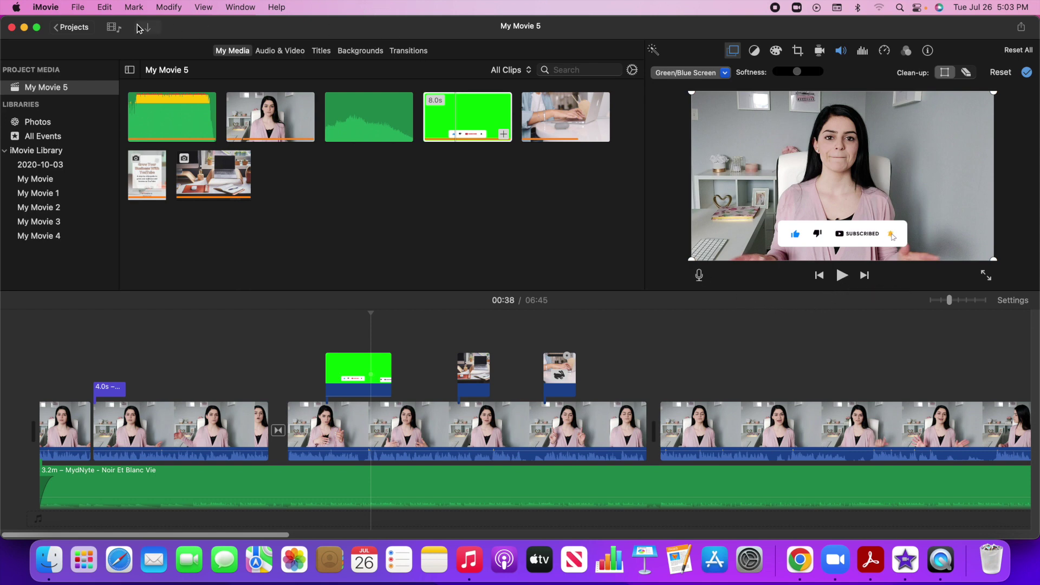
Export My Movie 5 via File > Share > File at 1080p, saving it to the Desktop
left_click(79, 8)
mouse_move(214, 210)
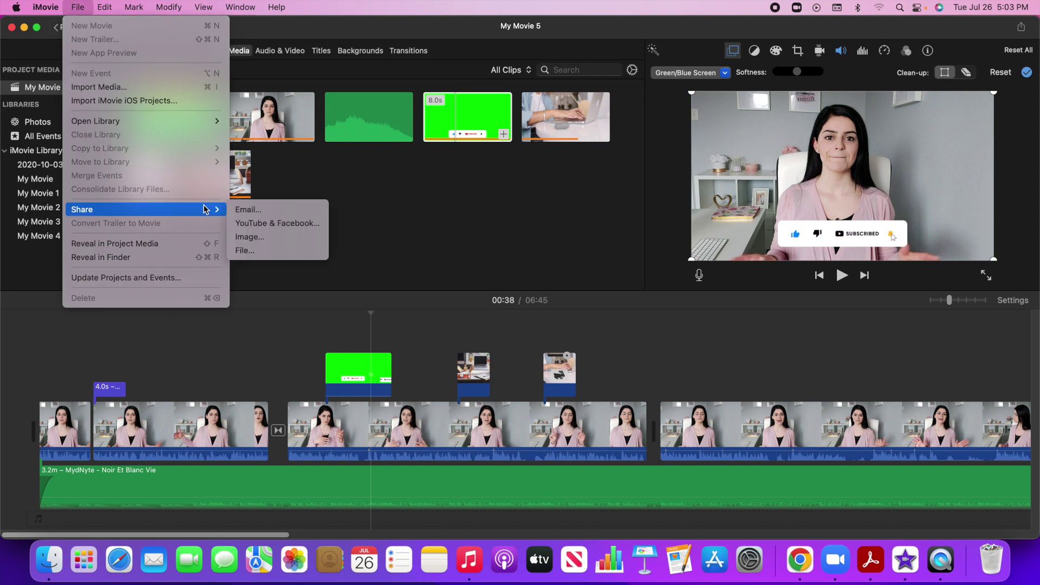
left_click(251, 251)
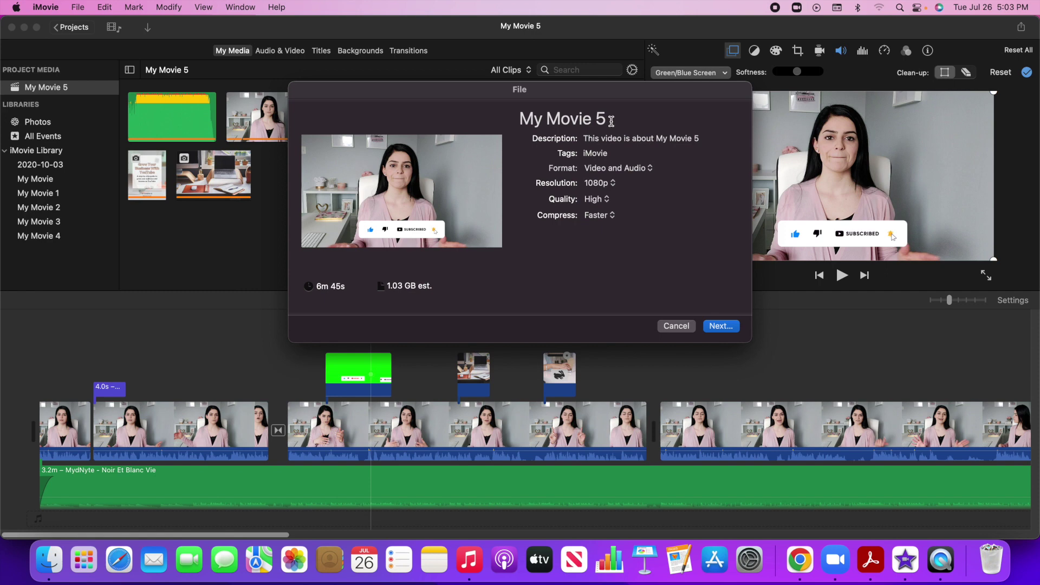
left_click(621, 118)
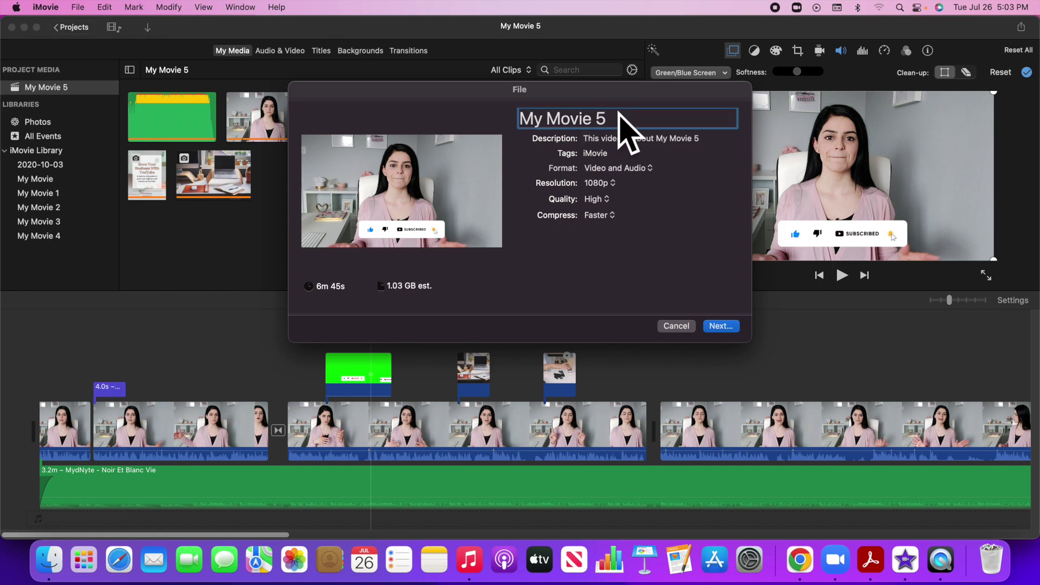
left_click(609, 184)
left_click(599, 186)
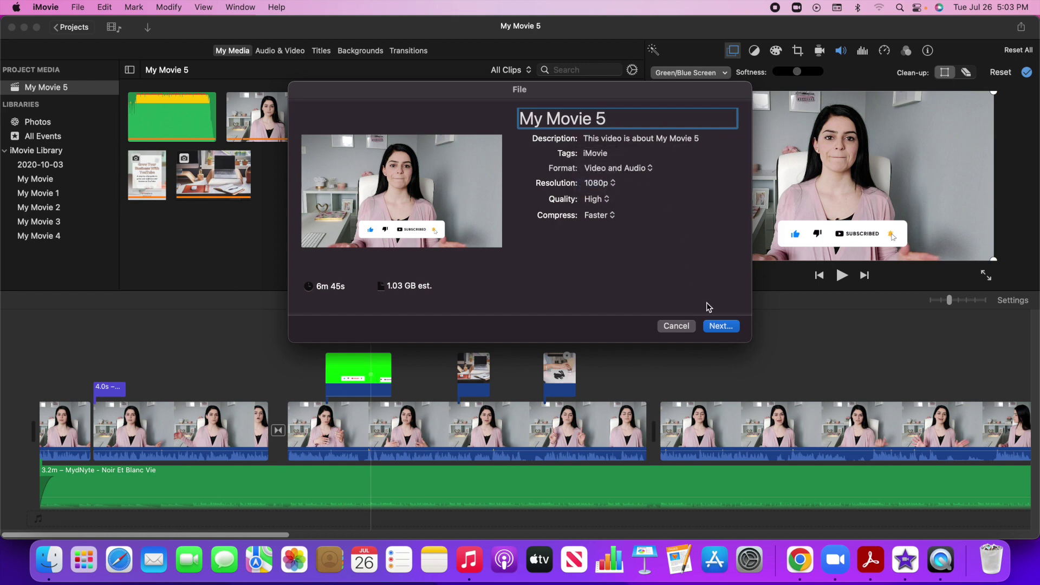
left_click(715, 326)
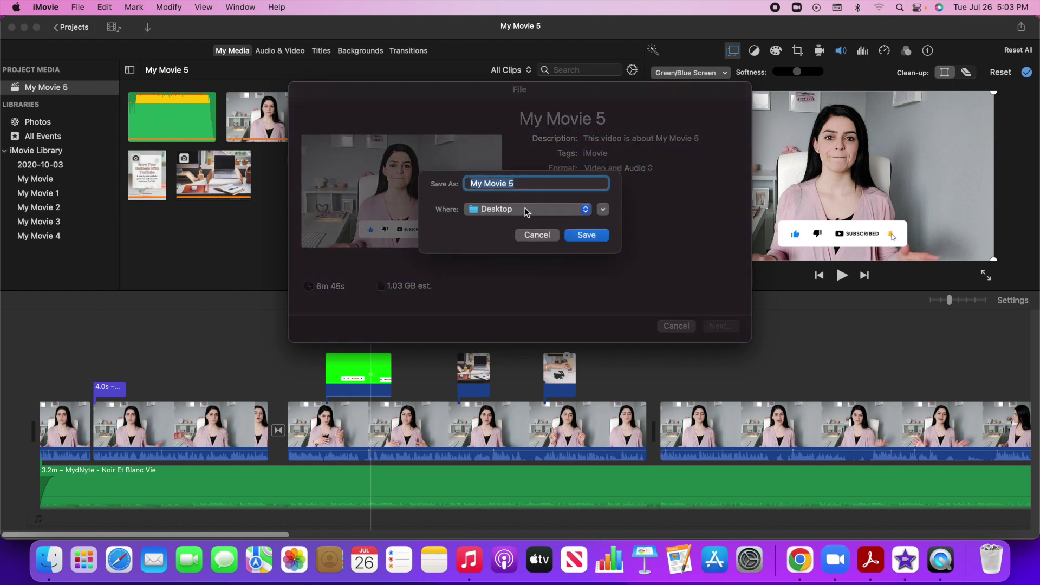
left_click(594, 237)
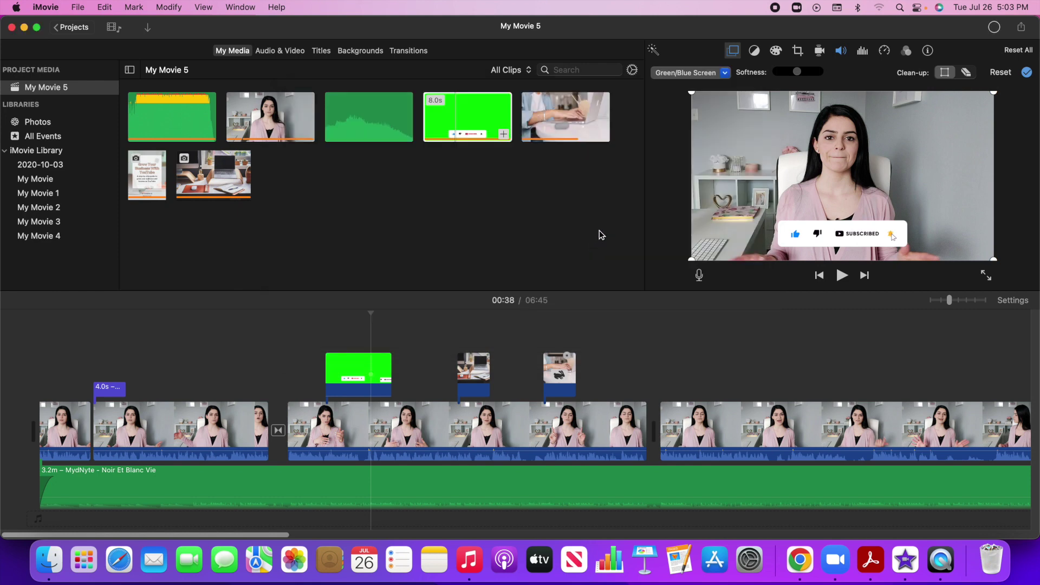
left_click(995, 28)
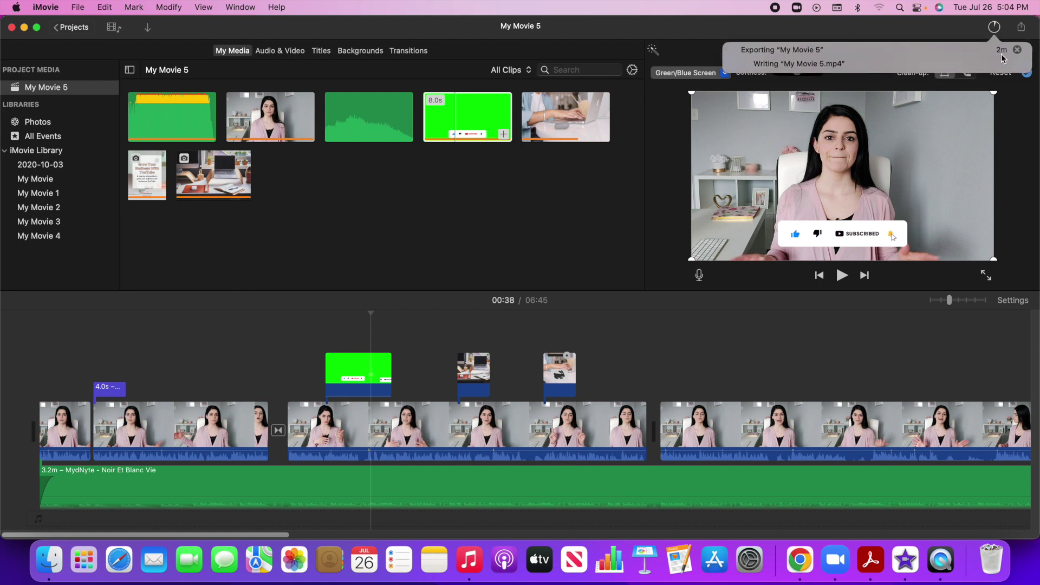
left_click(960, 28)
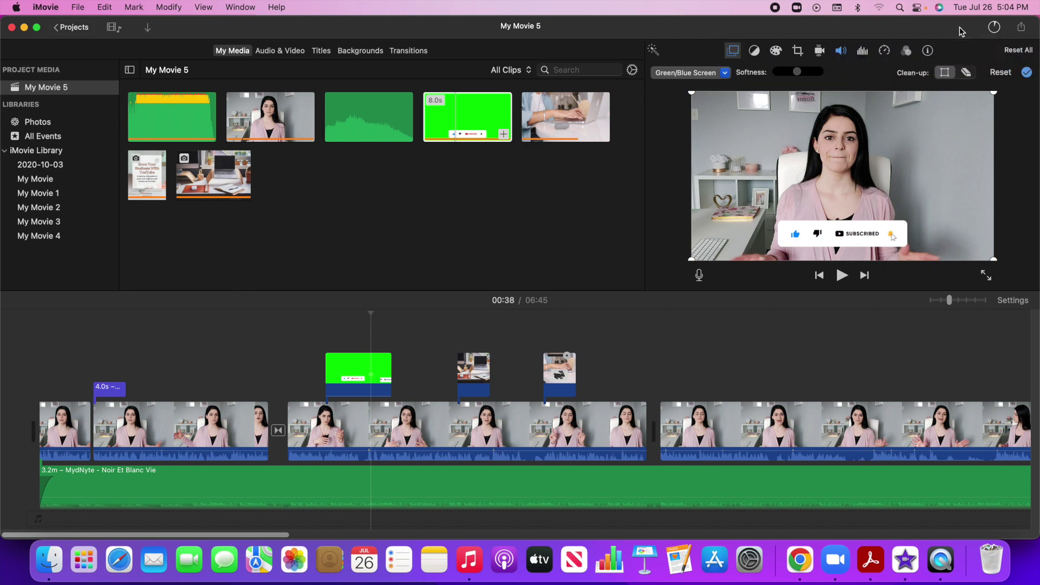